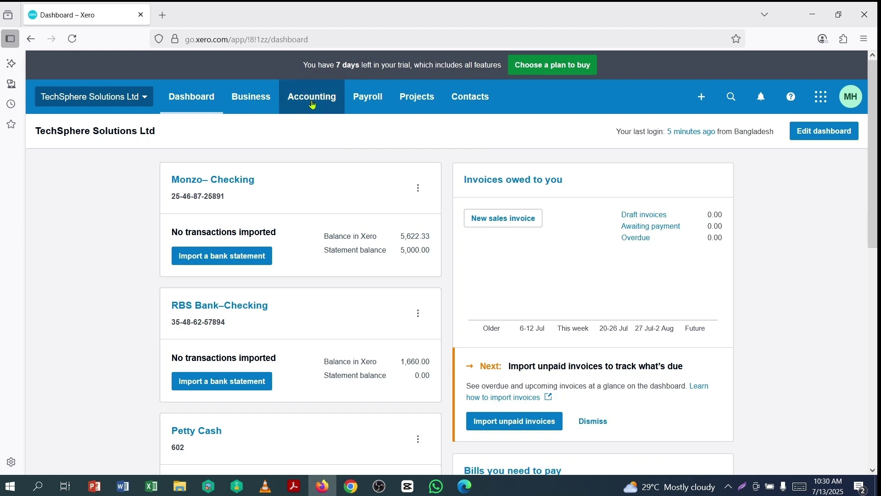
Open the Trial Balance report from the Taxes and balances section of the reports list
left_click(312, 104)
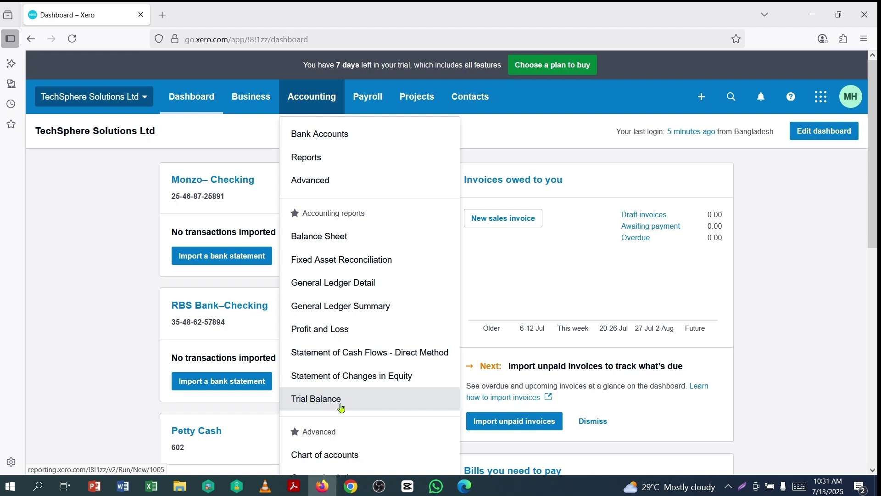
left_click(316, 158)
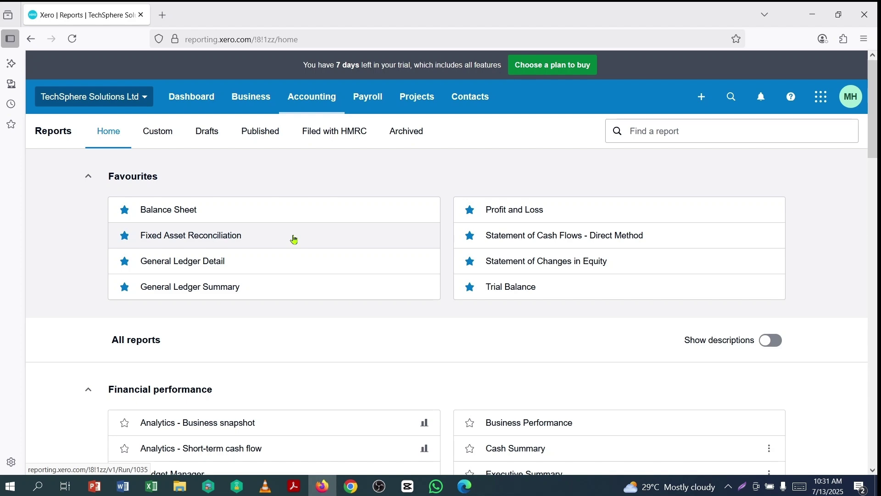
scroll(294, 239, "down", 9)
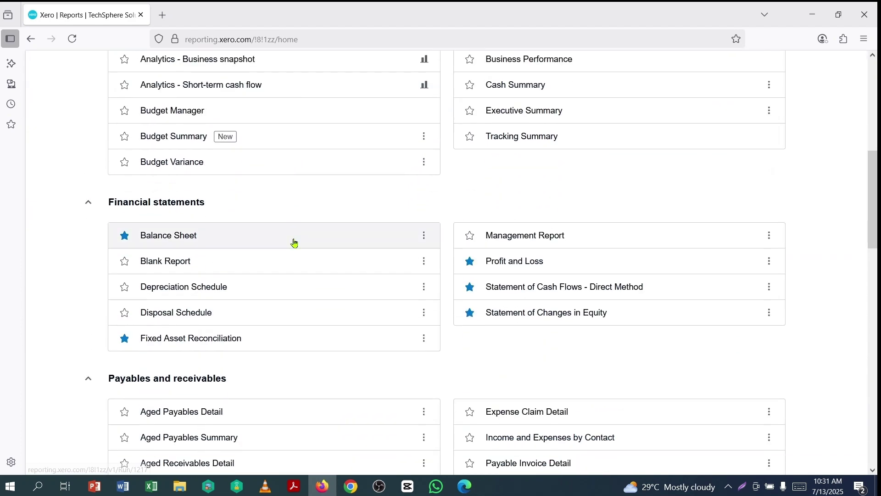
scroll(294, 241, "down", 10)
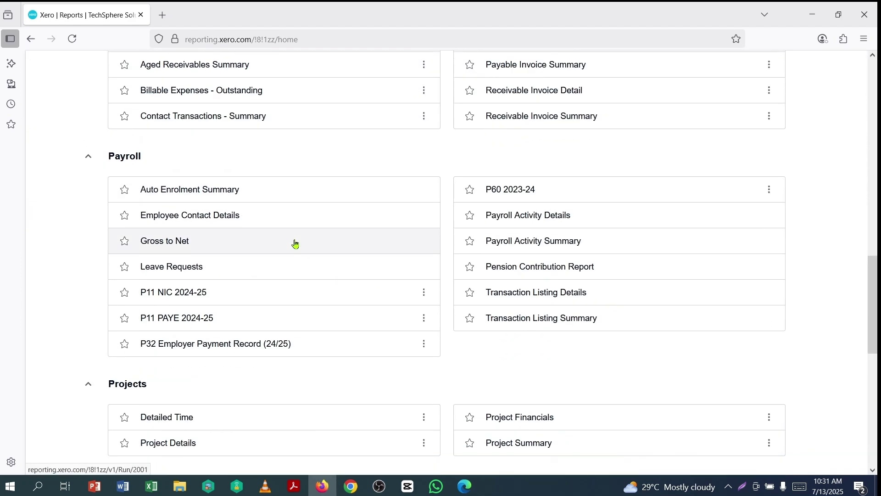
scroll(294, 242, "down", 5)
scroll(293, 242, "down", 3)
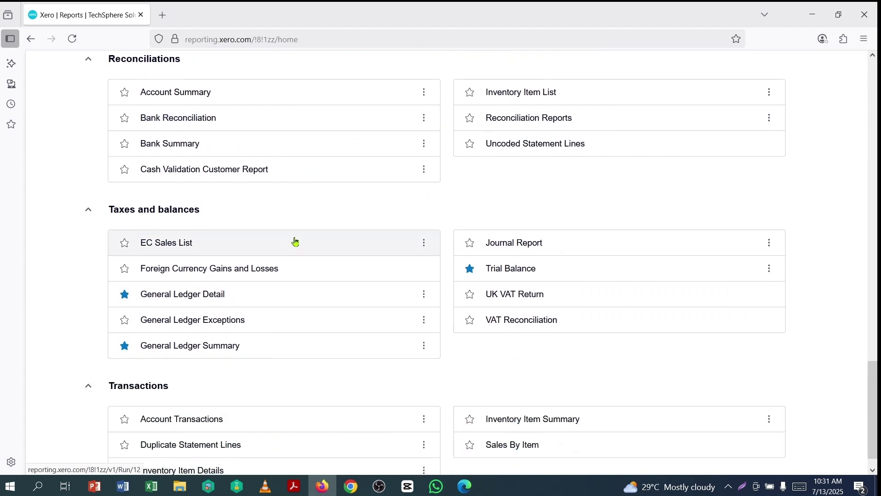
left_click_drag(107, 210, 211, 212)
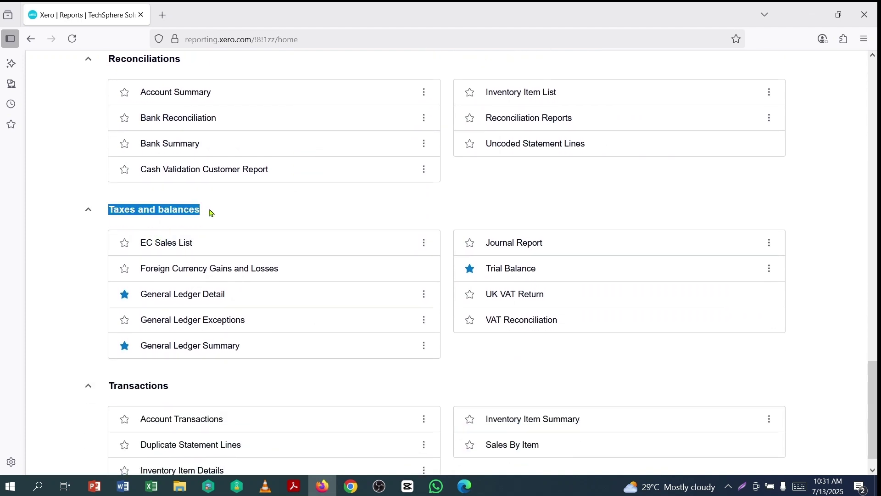
left_click(508, 272)
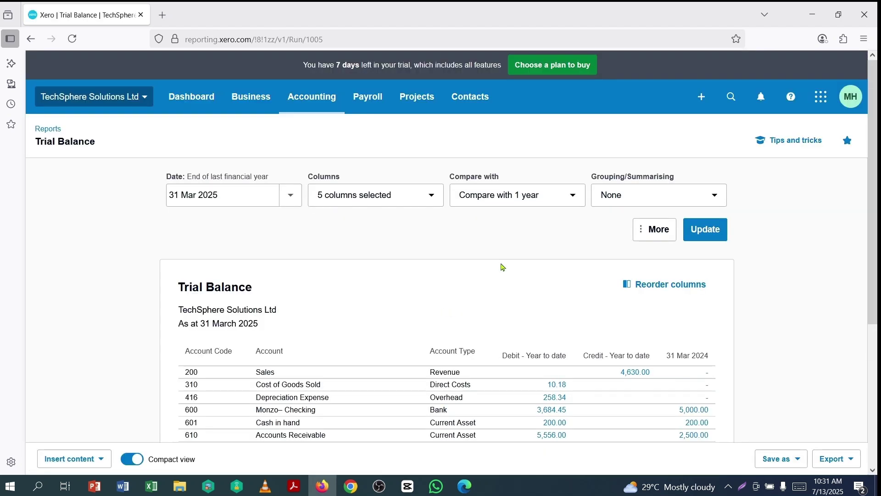
left_click_drag(34, 125, 100, 143)
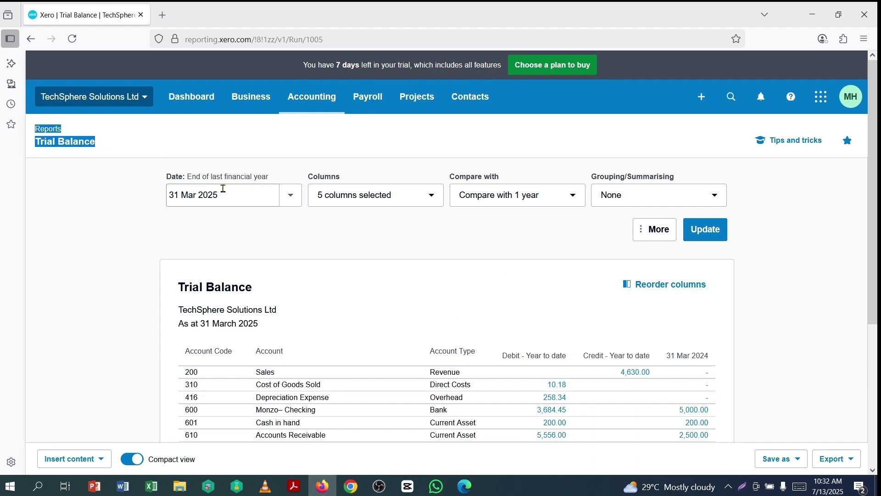
Set the report date to End of last financial year, 31 Mar 2025, and add the Account Class column
left_click(292, 198)
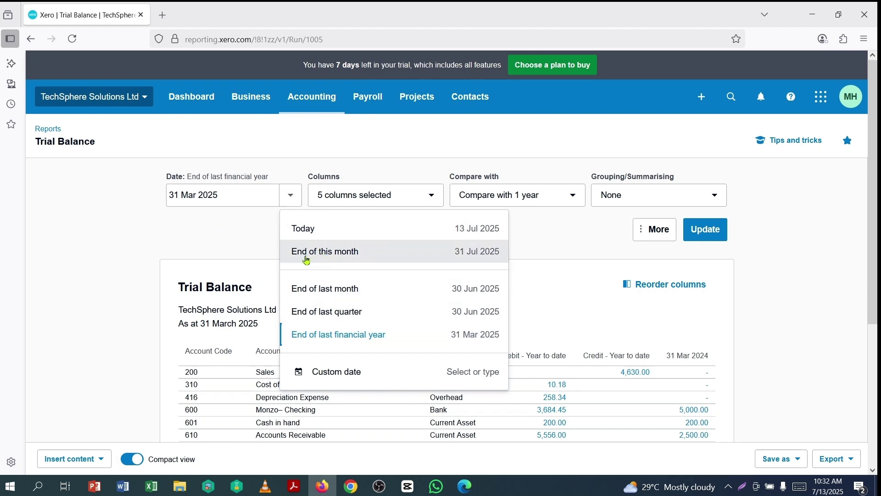
left_click(346, 338)
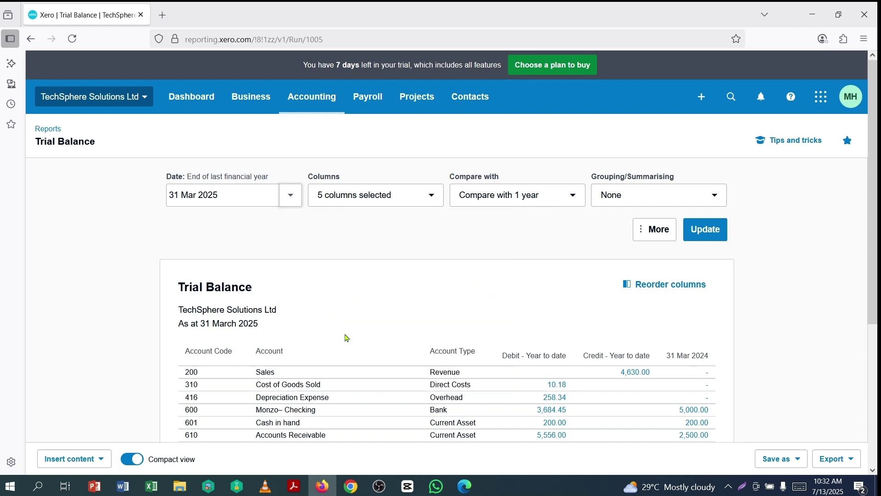
left_click(432, 198)
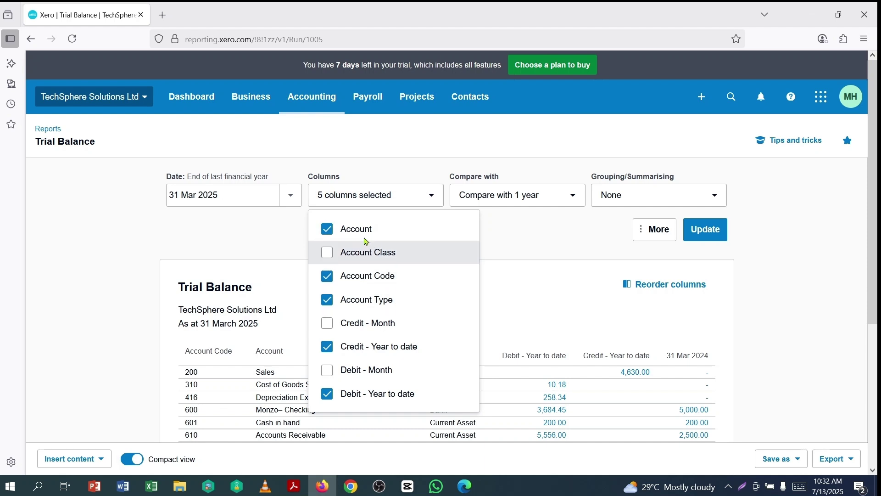
left_click(328, 253)
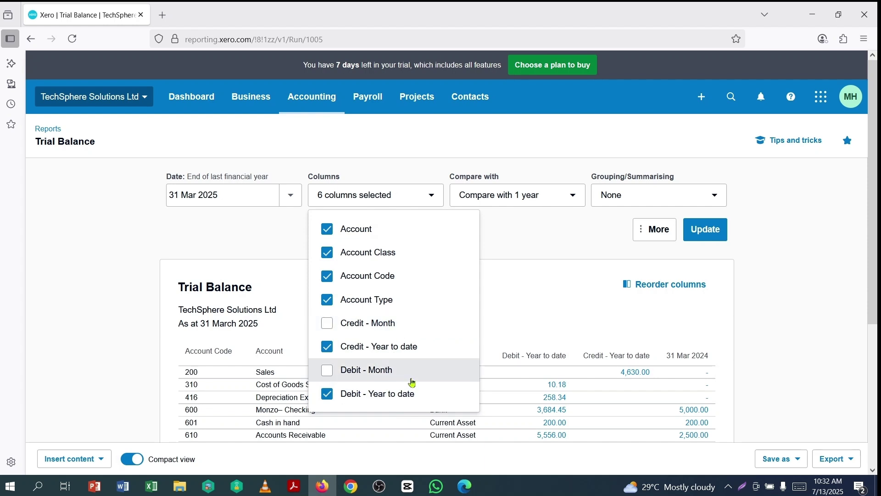
left_click(526, 309)
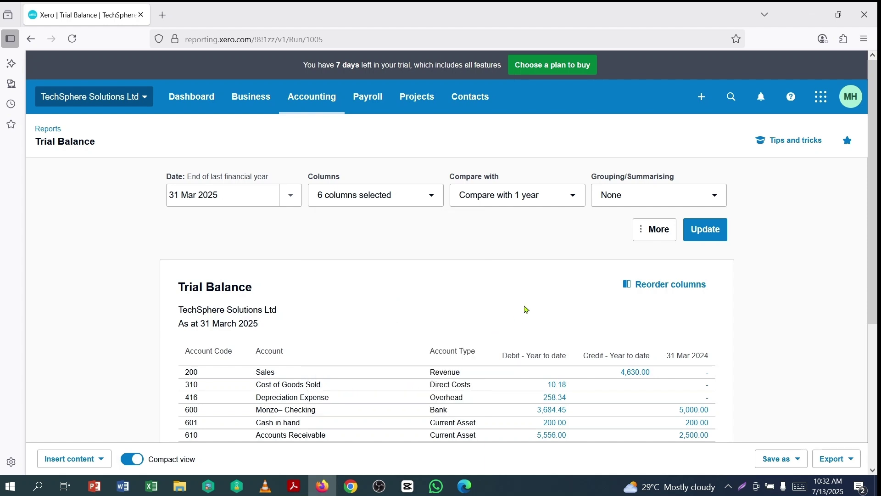
Set the trial balance comparison to None and group the accounts by Account Class
left_click(577, 199)
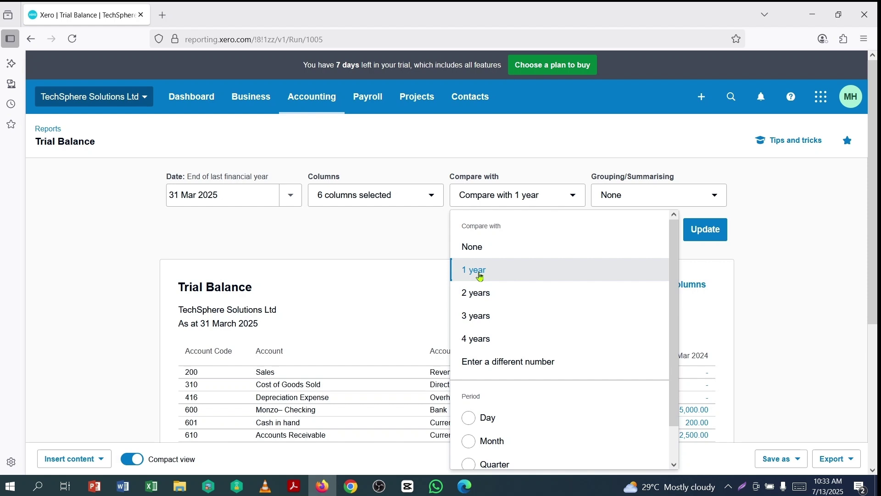
left_click(472, 248)
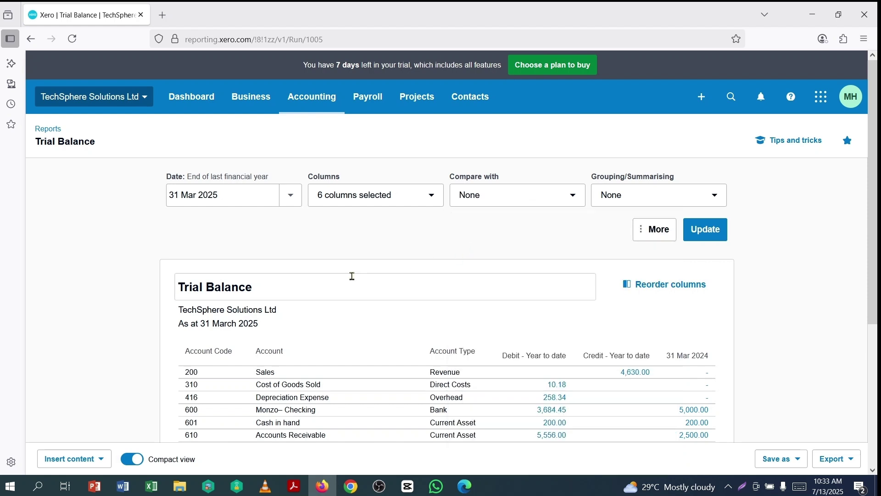
left_click(716, 196)
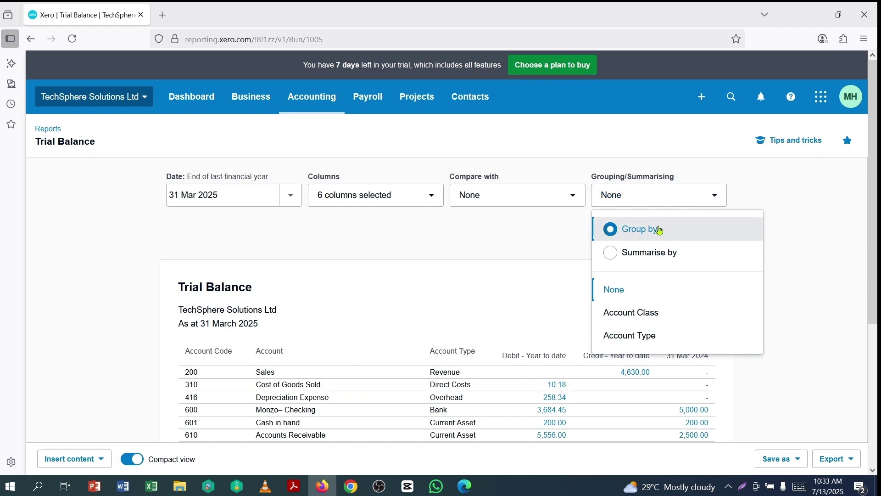
left_click(623, 315)
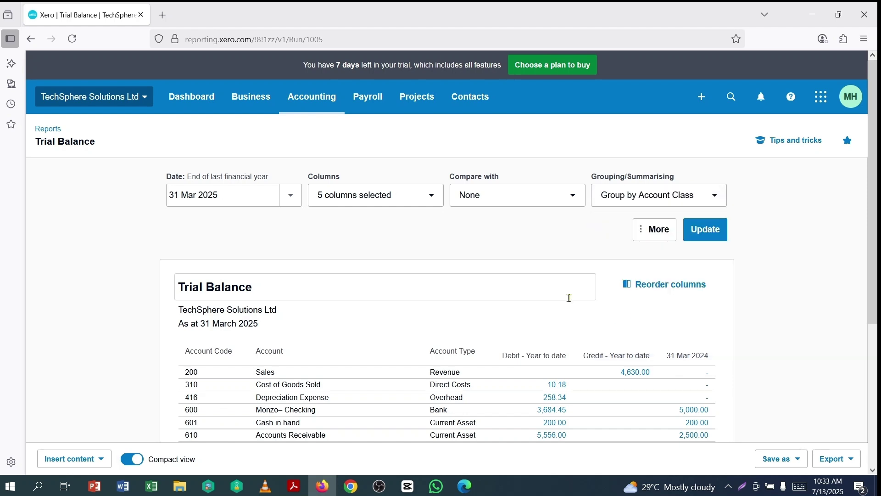
Check the accounting basis and display options, then update the trial balance with the chosen settings
left_click(640, 232)
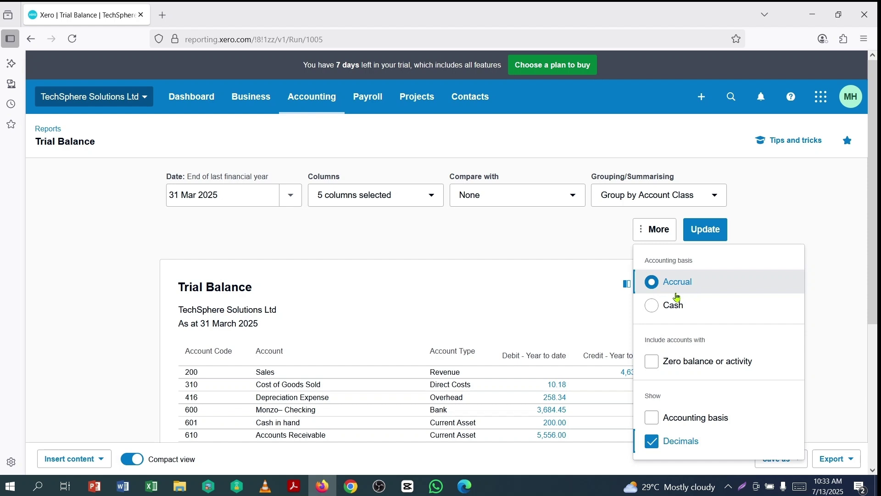
scroll(684, 330, "down", 2)
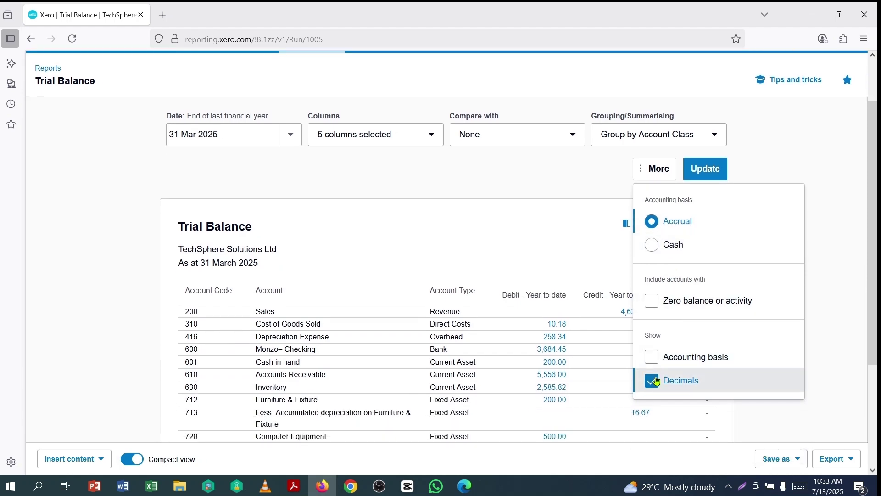
left_click(592, 258)
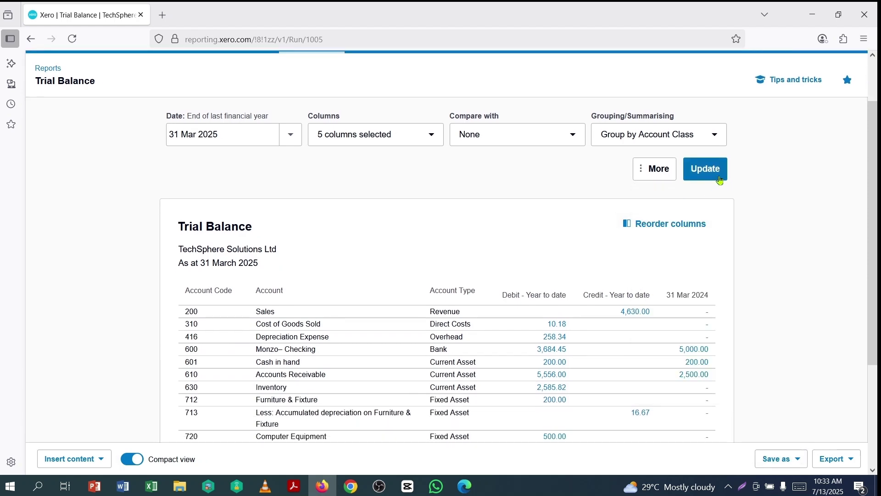
left_click(702, 169)
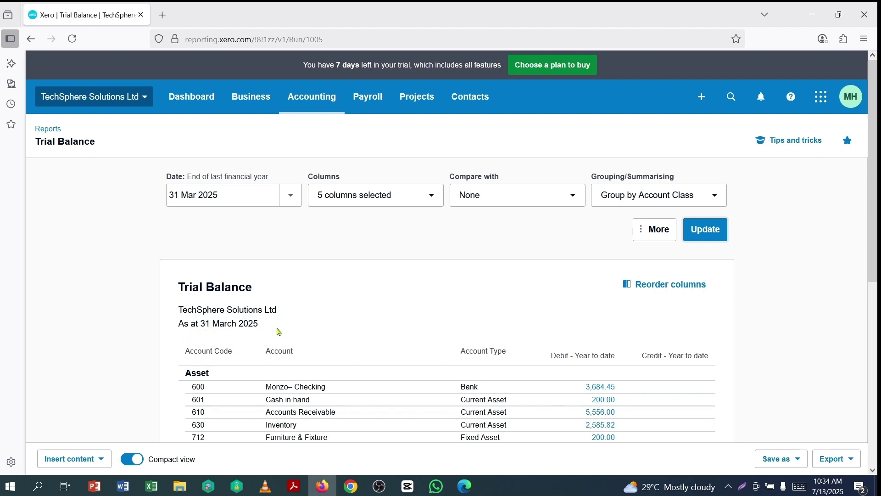
Examine the grouped trial balance from assets through revenue, including the debit and credit totals
scroll(341, 318, "down", 3)
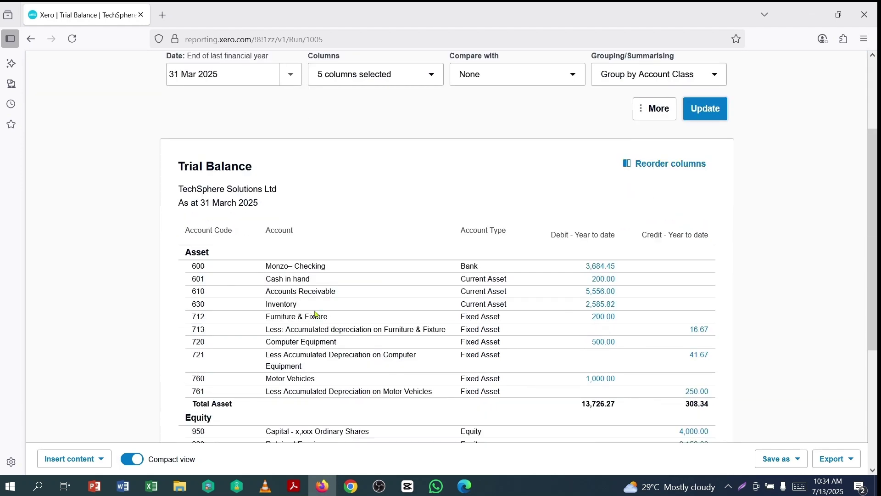
scroll(315, 266, "down", 2)
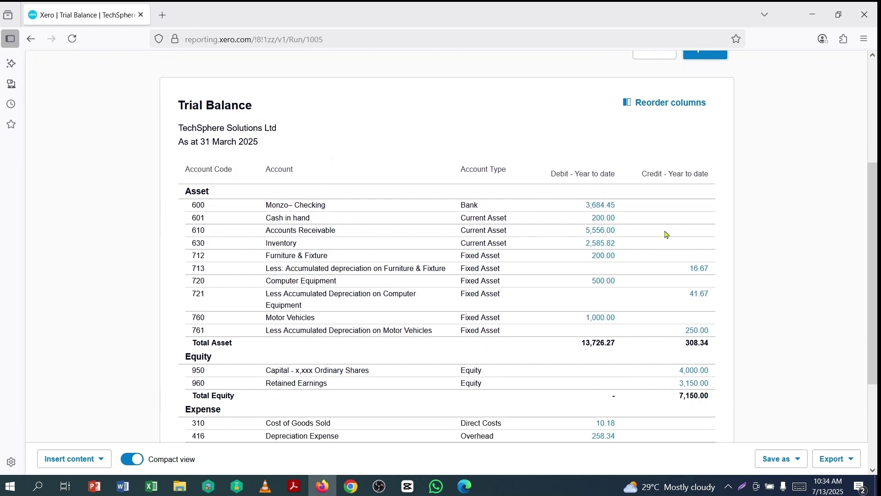
scroll(226, 307, "down", 4)
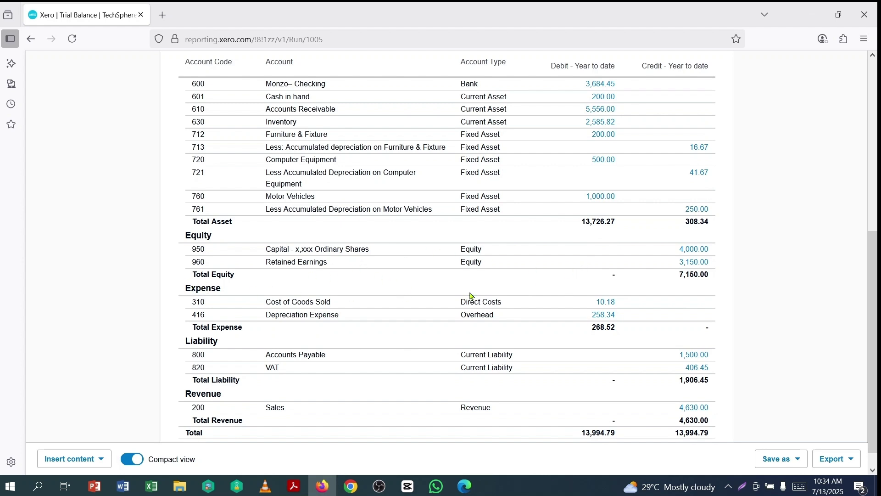
scroll(471, 296, "down", 1)
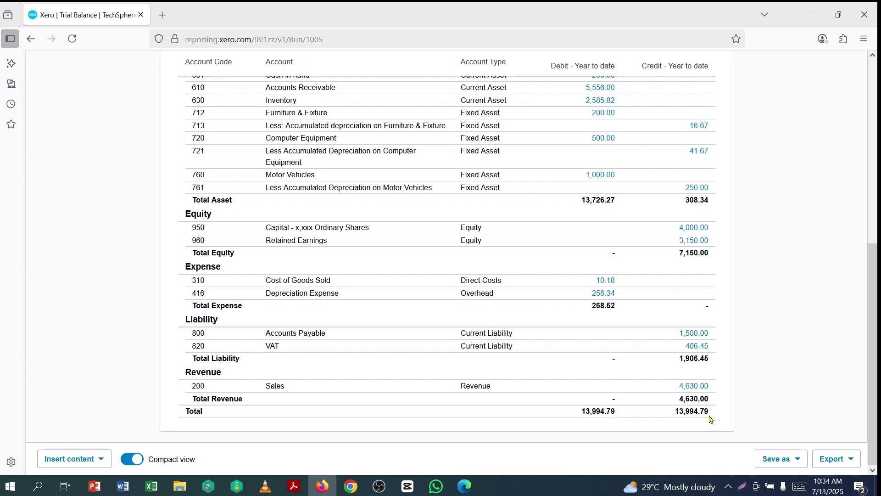
scroll(709, 366, "up", 5)
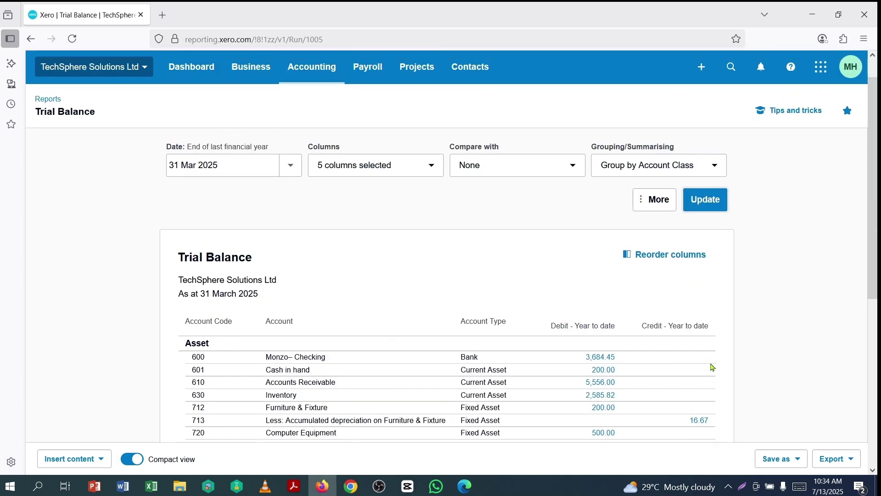
scroll(568, 266, "down", 5)
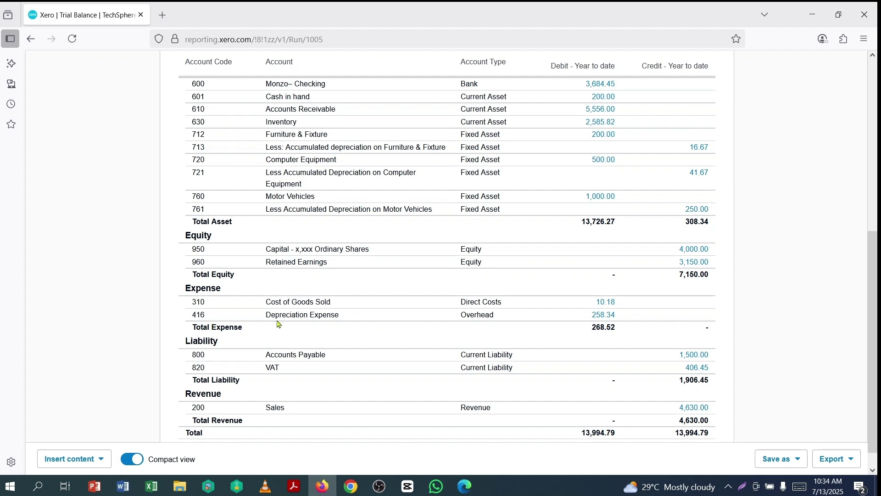
View the transactions behind the Depreciation Expense debit balance and return to the trial balance
left_click(604, 315)
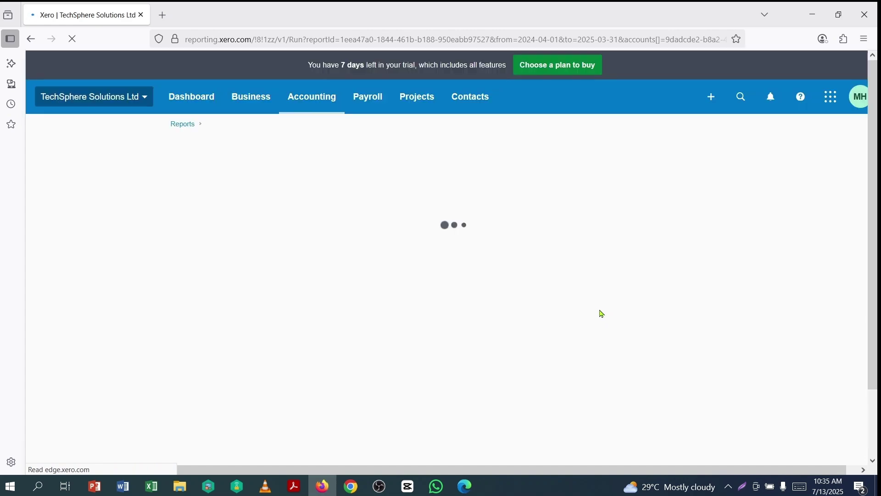
scroll(588, 285, "down", 3)
scroll(587, 282, "down", 2)
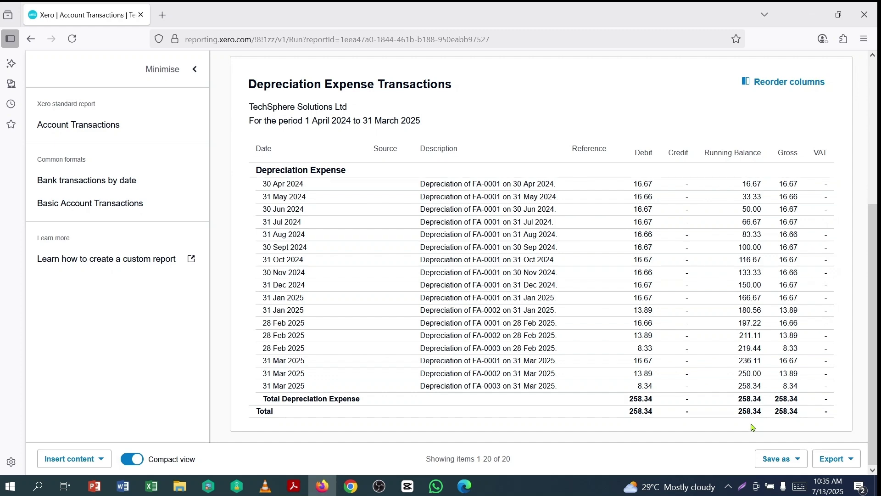
scroll(753, 424, "up", 4)
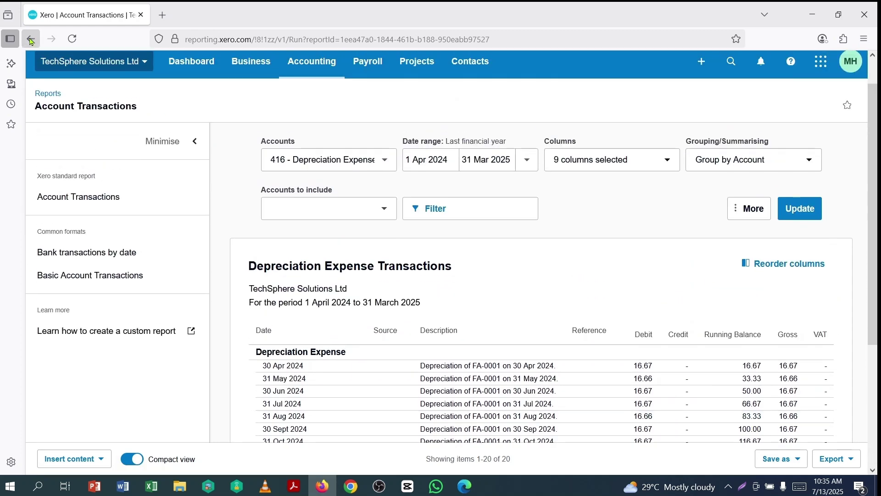
left_click(31, 40)
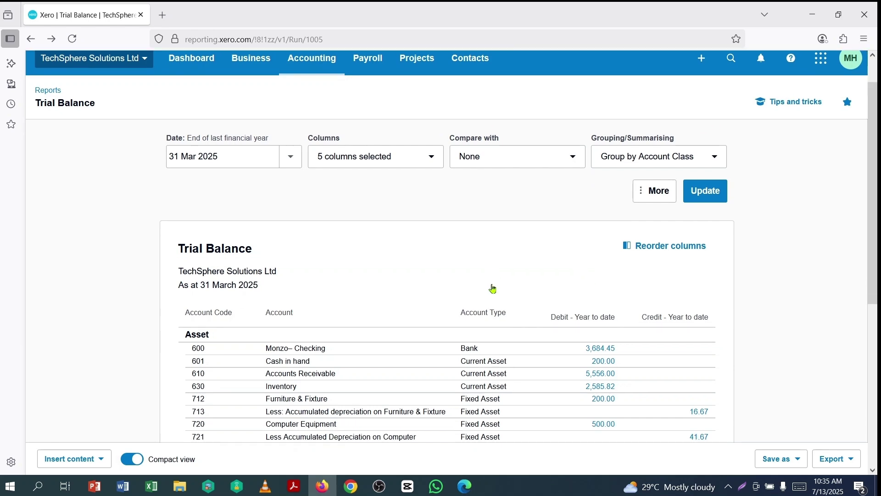
Review the trial balance's heading and its asset and equity account balances
scroll(493, 289, "down", 3)
scroll(511, 285, "up", 2)
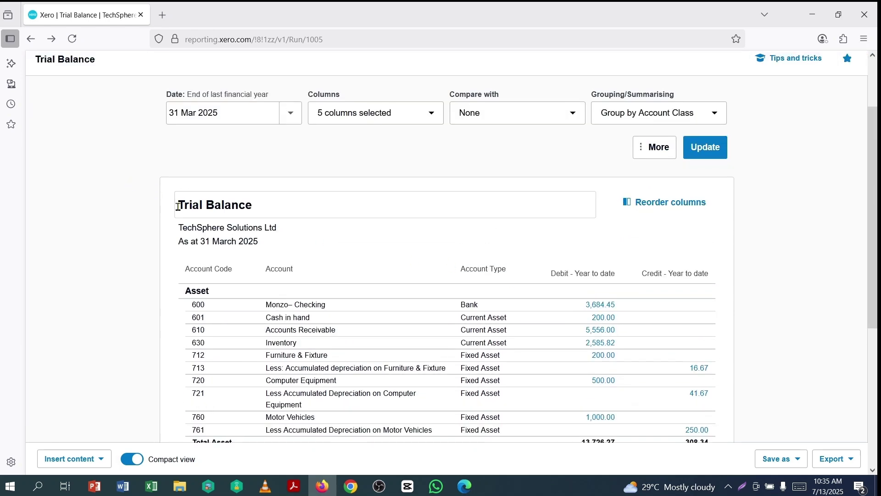
left_click_drag(178, 206, 255, 208)
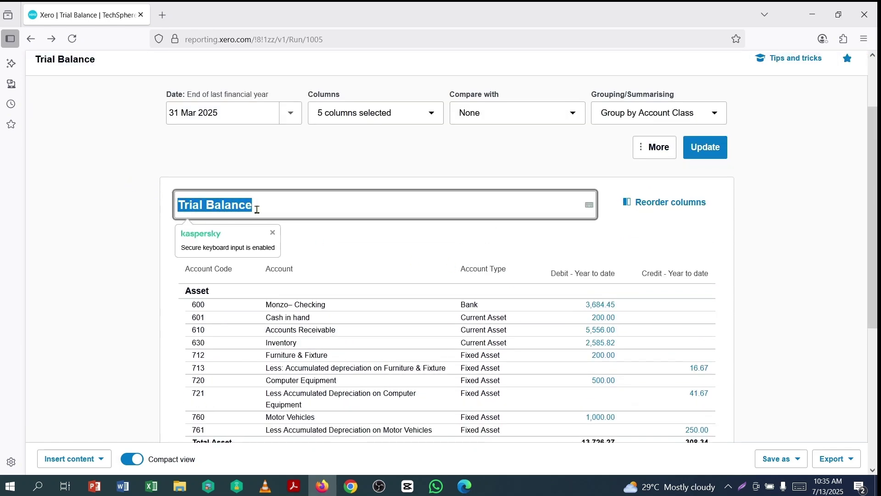
left_click(395, 243)
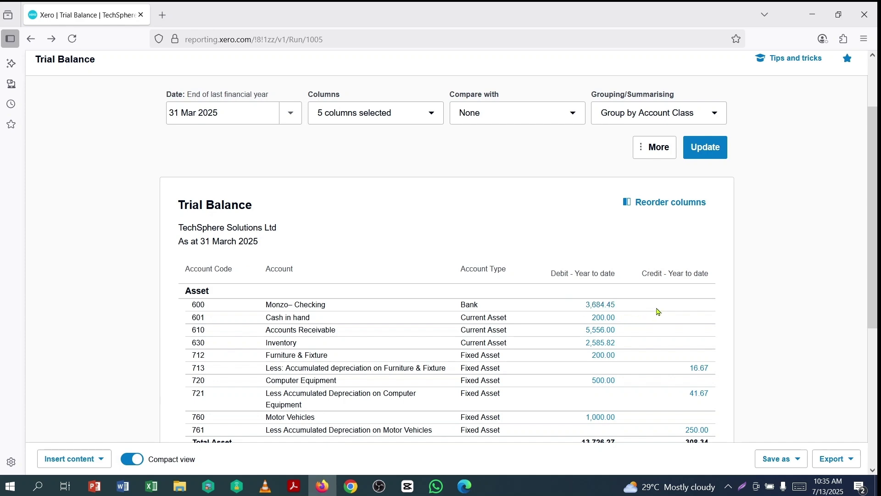
scroll(600, 335, "down", 2)
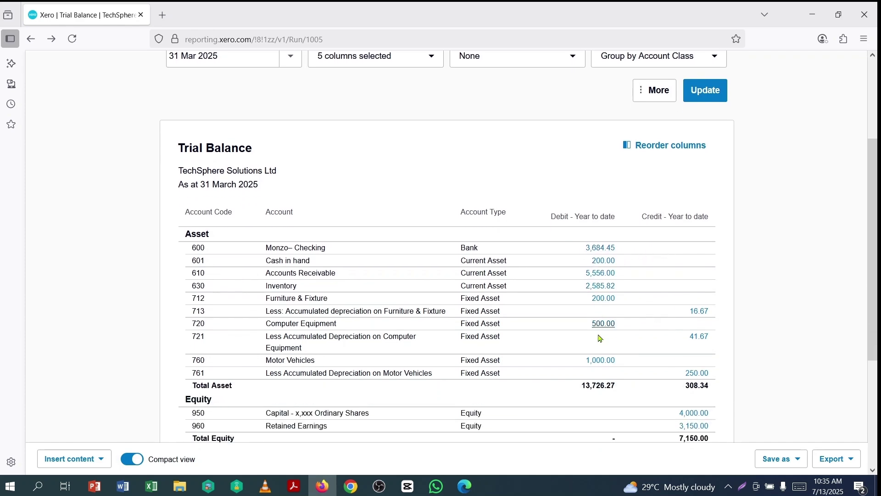
Switch the trial balance from grouping to summarising by Account Class, update the report, and review the class totals
scroll(613, 338, "down", 3)
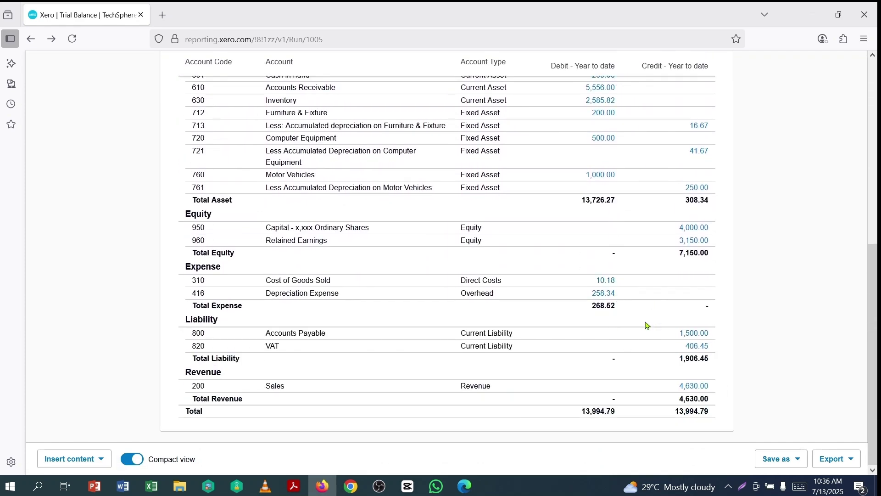
scroll(640, 312, "up", 5)
scroll(634, 298, "up", 2)
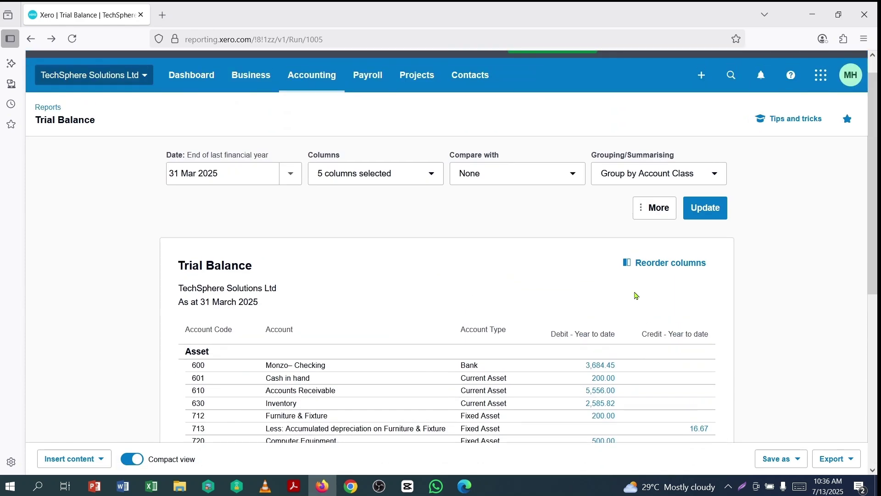
left_click(717, 176)
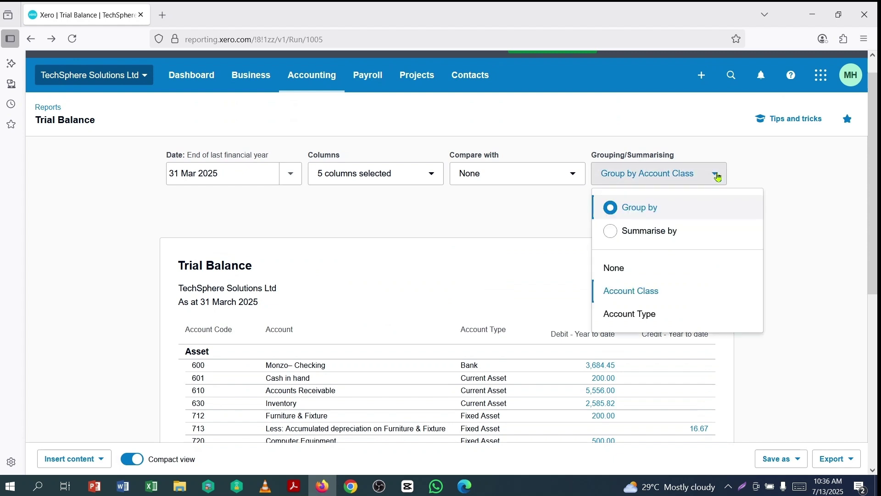
left_click(623, 236)
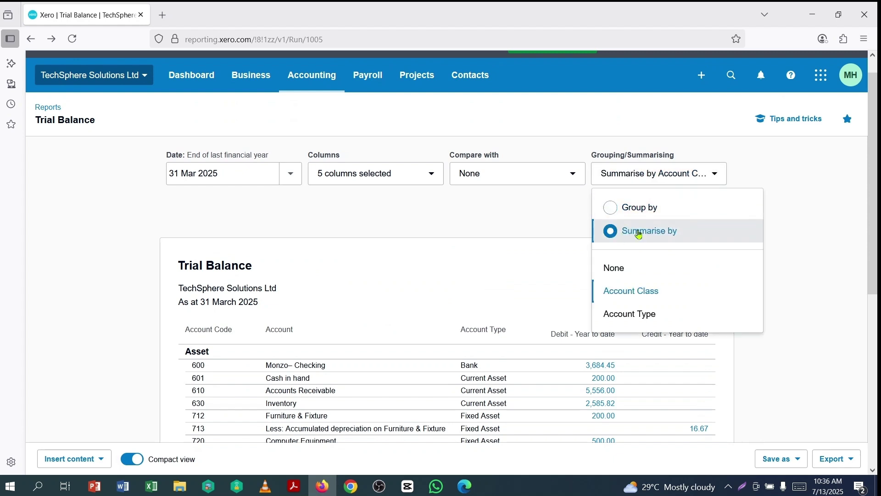
left_click(798, 254)
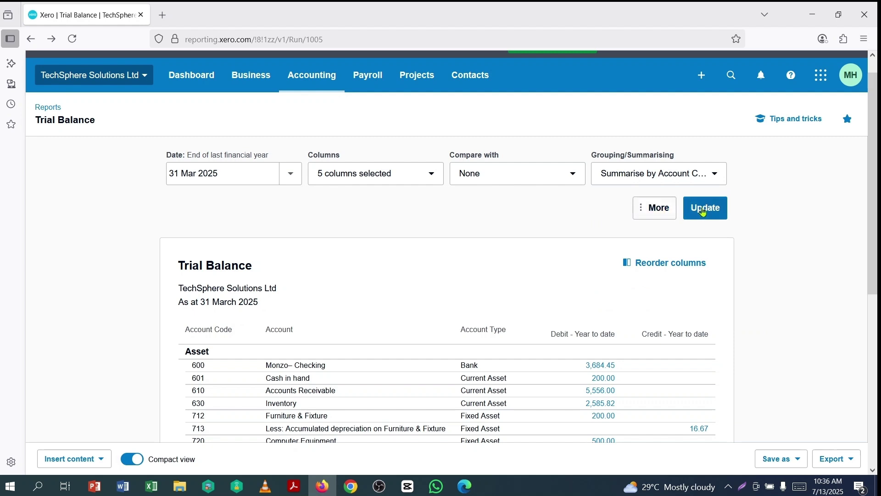
left_click(704, 207)
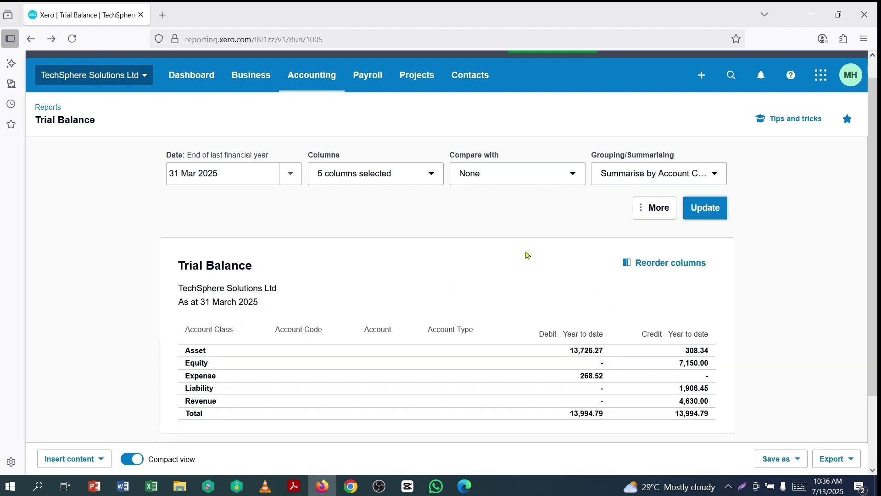
scroll(528, 255, "down", 2)
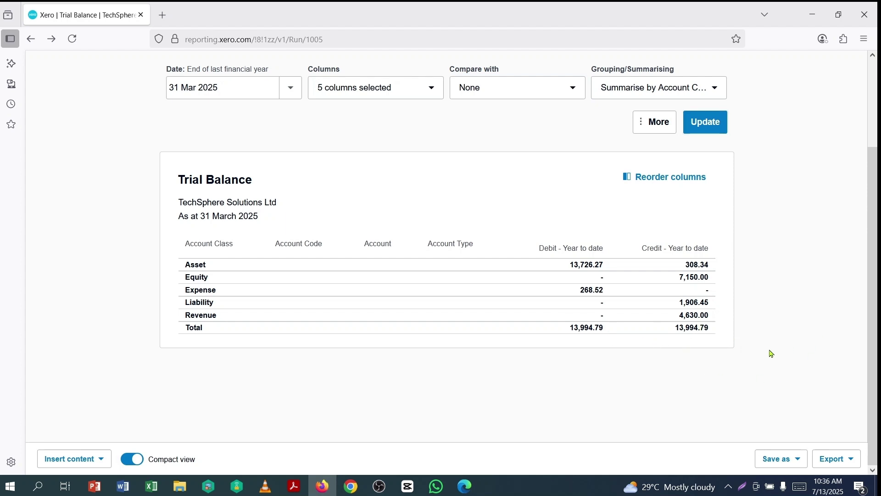
scroll(743, 339, "up", 3)
scroll(743, 316, "down", 2)
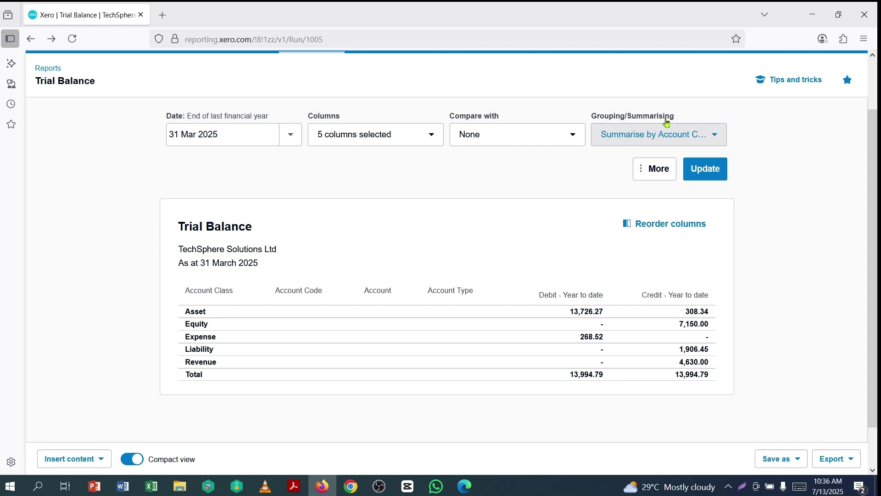
Set the trial balance back to Group by Account Class, update the report, and check the account rows through the totals
left_click(713, 138)
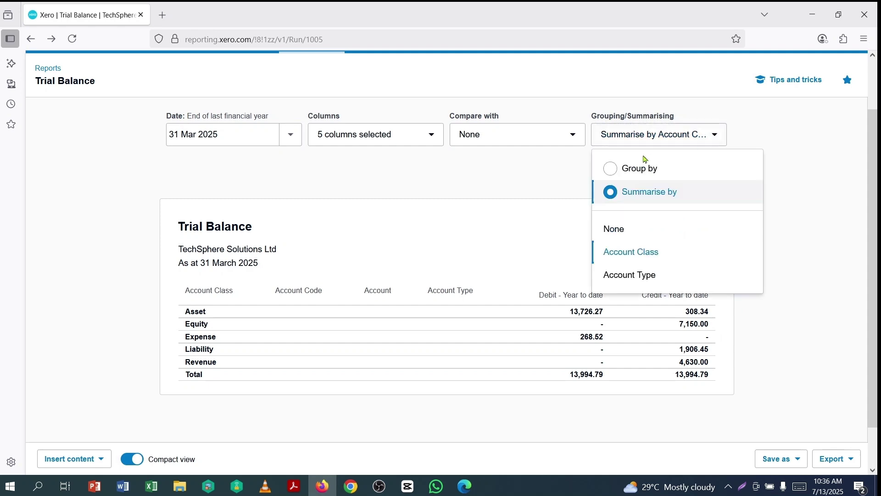
left_click(617, 169)
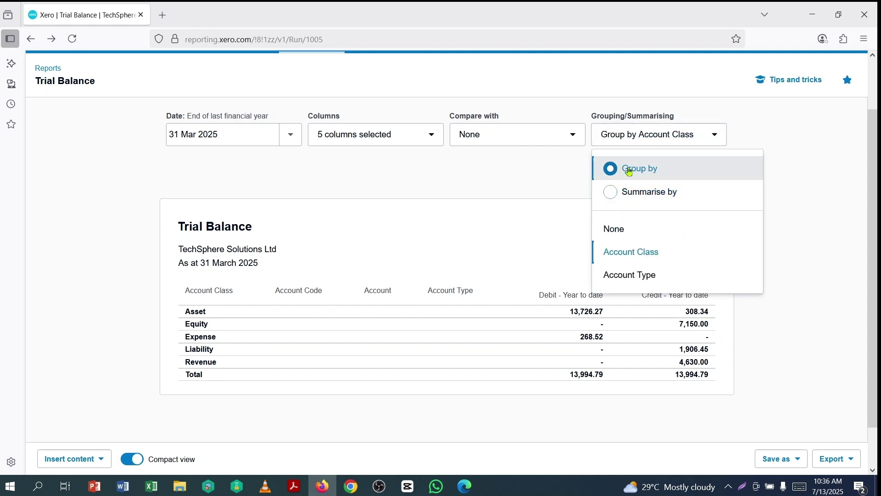
left_click(785, 295)
left_click(704, 177)
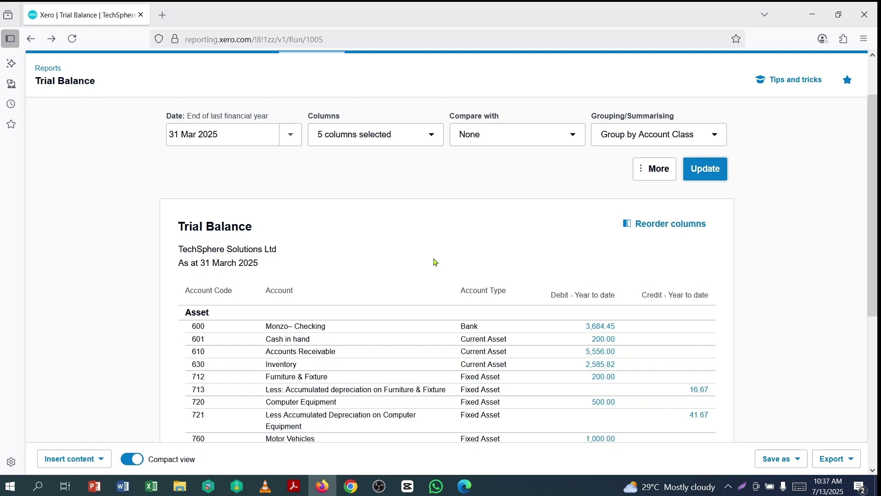
scroll(435, 262, "down", 5)
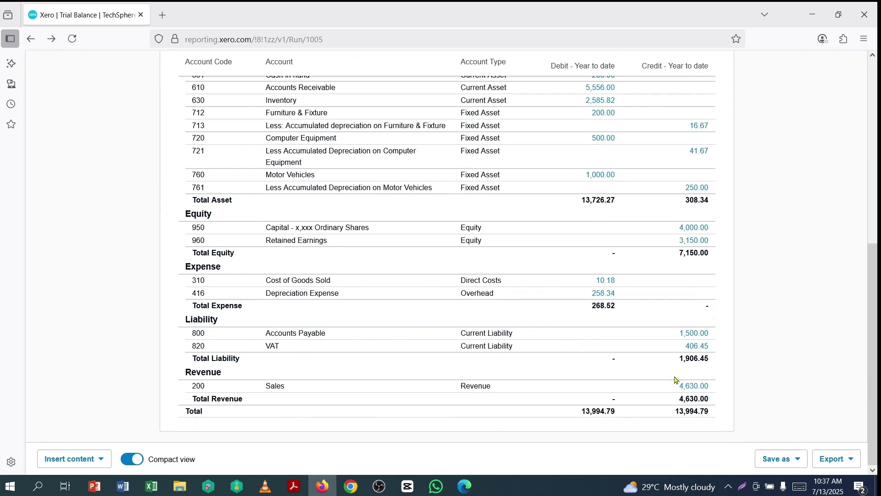
Compare the trial balance with 2 years and update the report
scroll(679, 372, "up", 5)
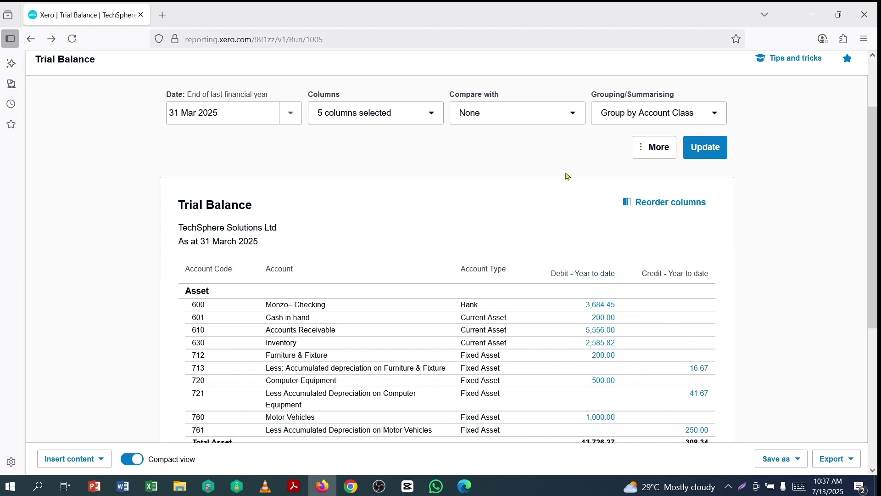
left_click(573, 115)
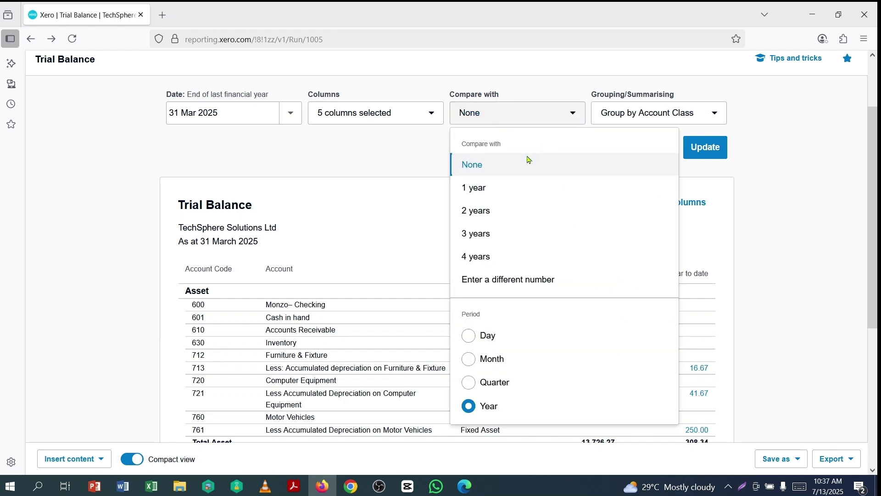
left_click(470, 215)
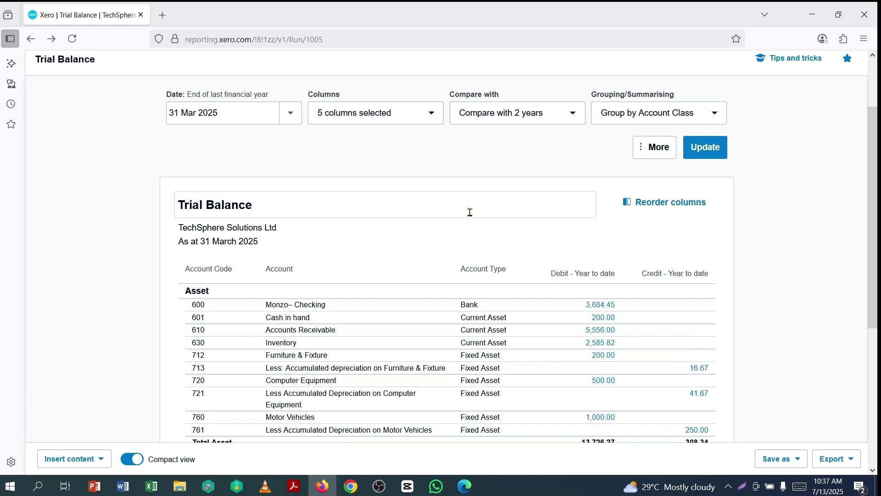
left_click(708, 152)
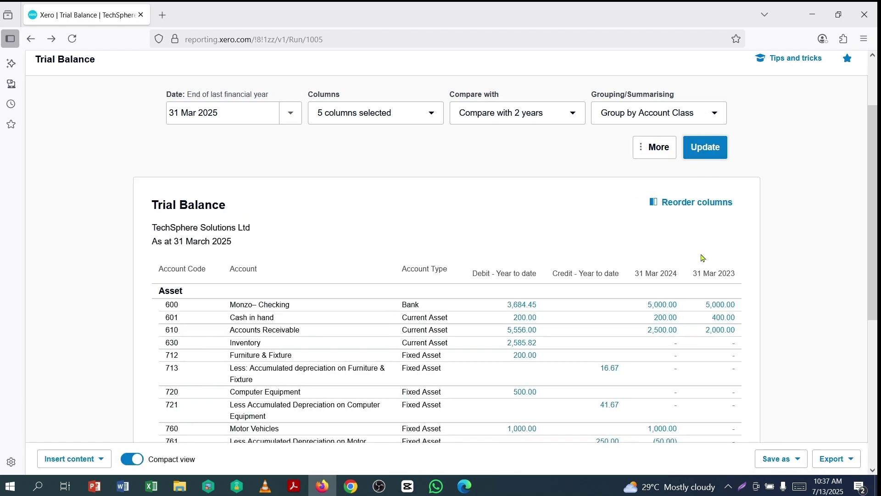
Examine the 31 Mar 2024 and 31 Mar 2023 comparison columns against the year-to-date debits and credits across all account classes
scroll(684, 242, "down", 2)
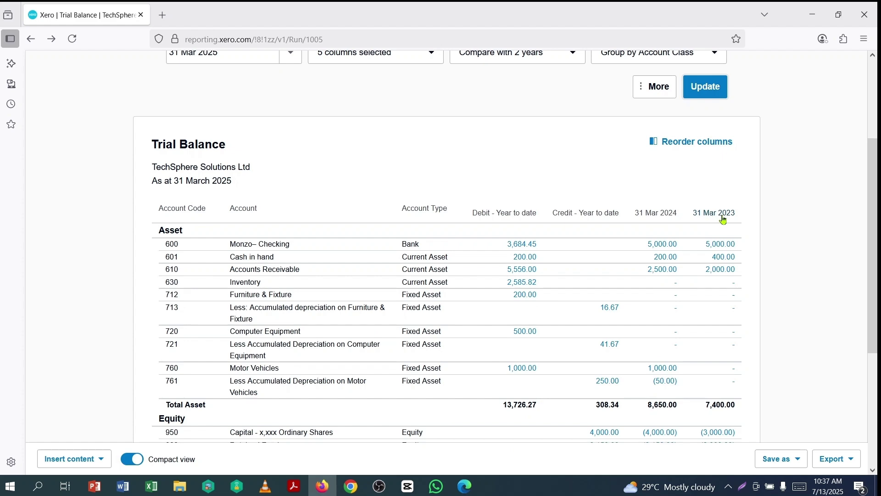
scroll(724, 222, "down", 4)
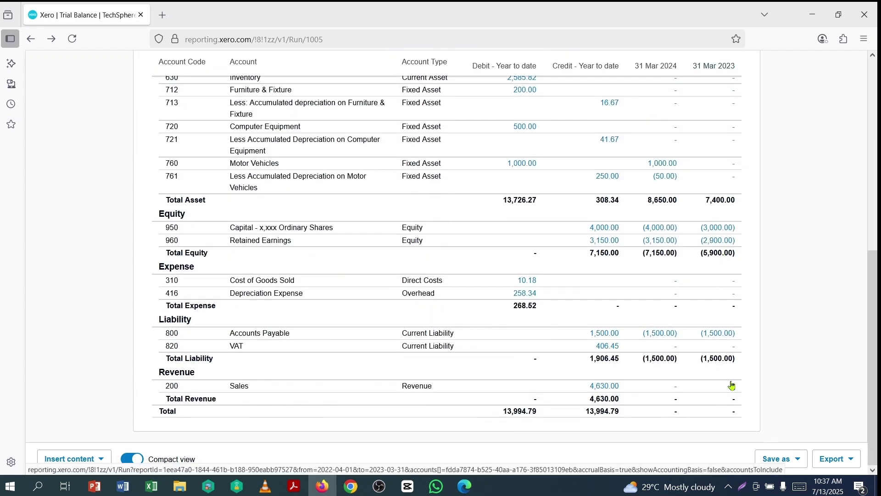
scroll(727, 248, "up", 8)
scroll(706, 367, "down", 4)
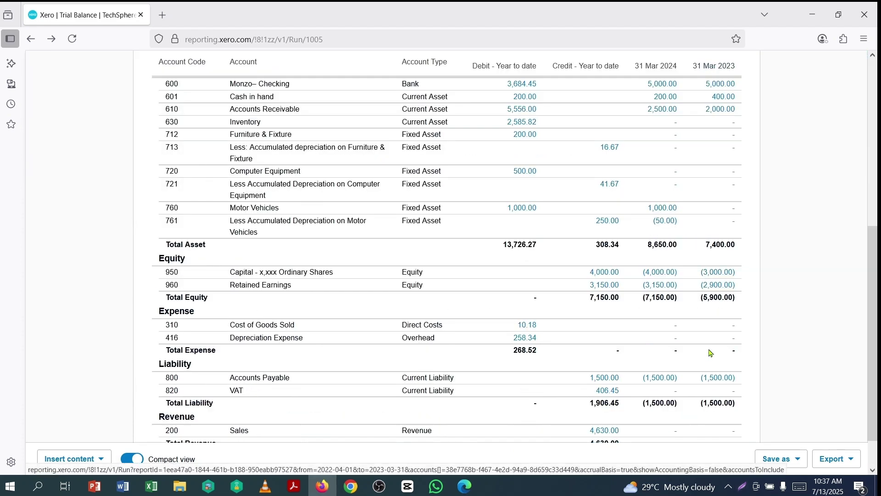
scroll(702, 298, "up", 4)
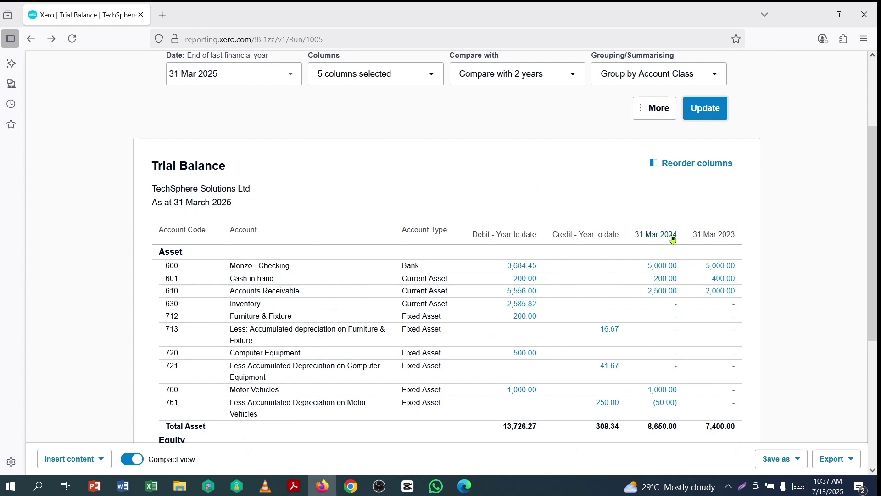
scroll(664, 232, "down", 3)
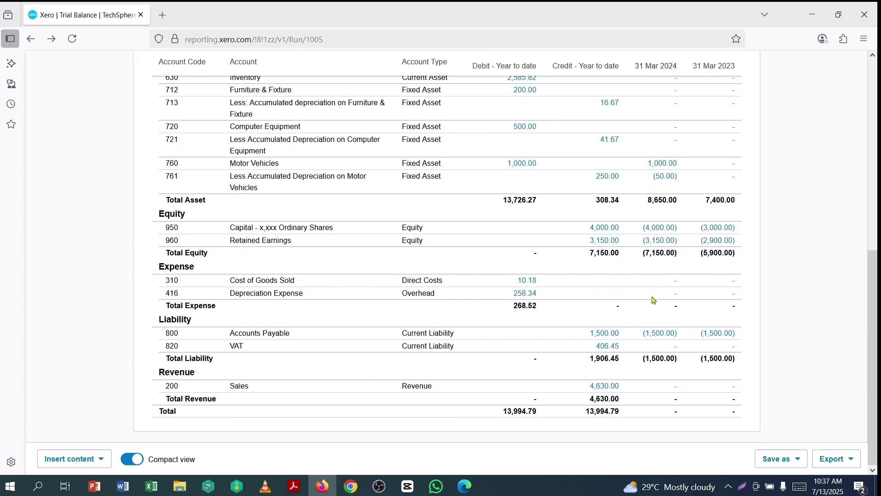
scroll(645, 324, "up", 1)
scroll(644, 325, "up", 2)
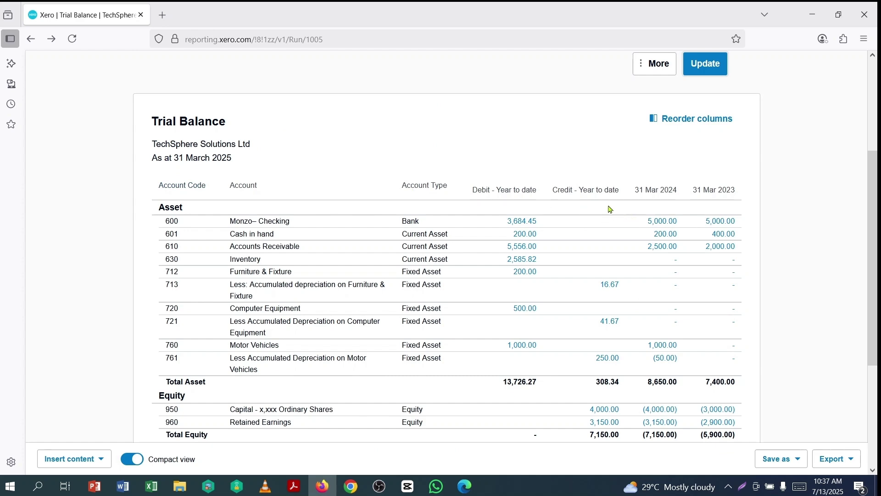
scroll(596, 257, "down", 4)
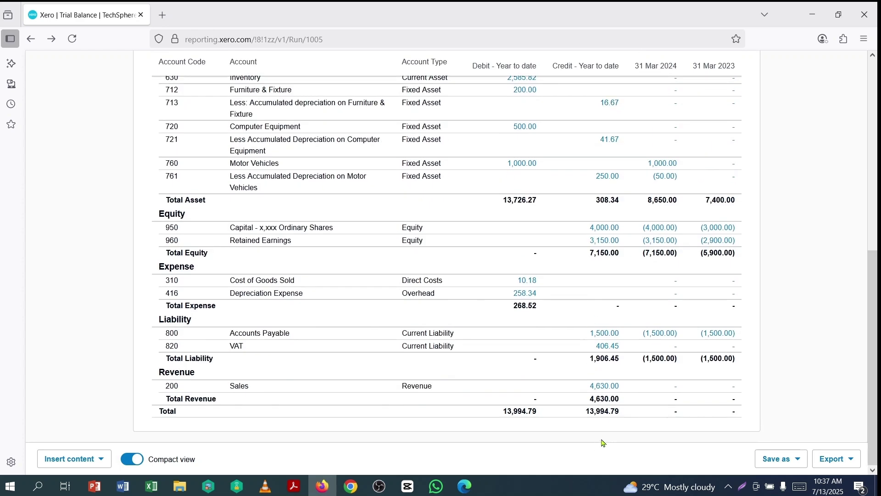
scroll(596, 381, "up", 4)
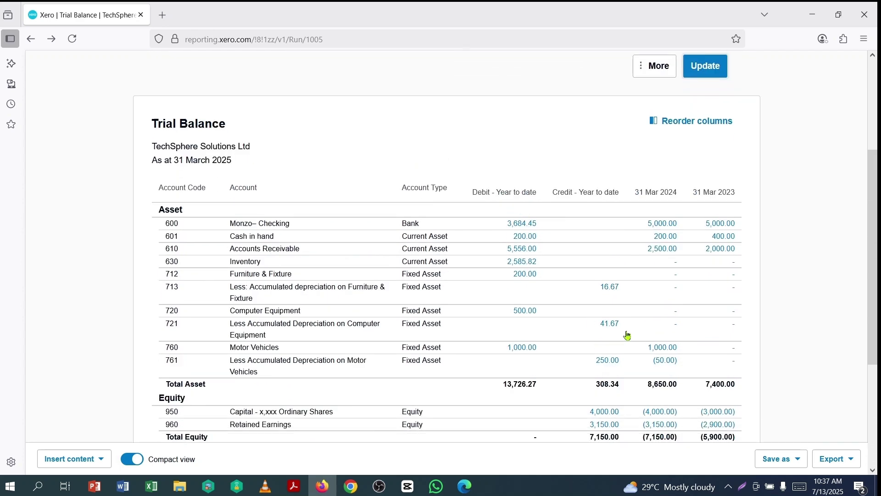
scroll(627, 335, "down", 1)
scroll(630, 384, "up", 3)
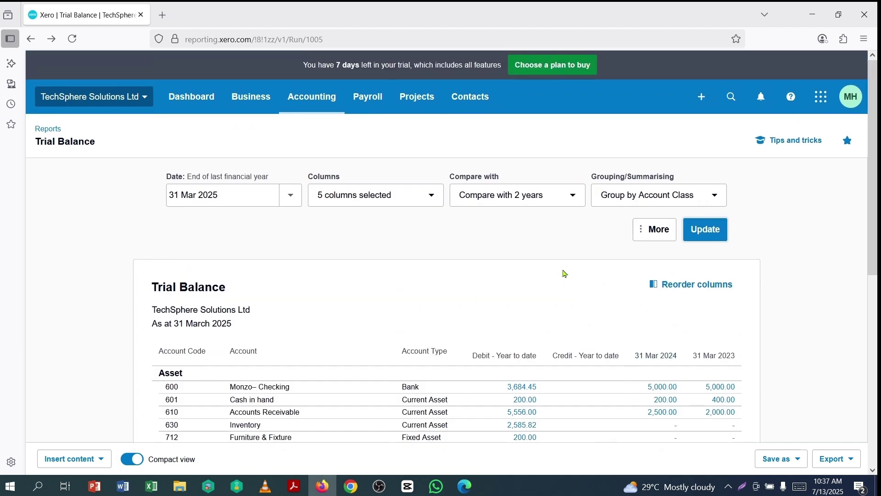
Change the trial balance comparison to 1 year and update the report
left_click(573, 198)
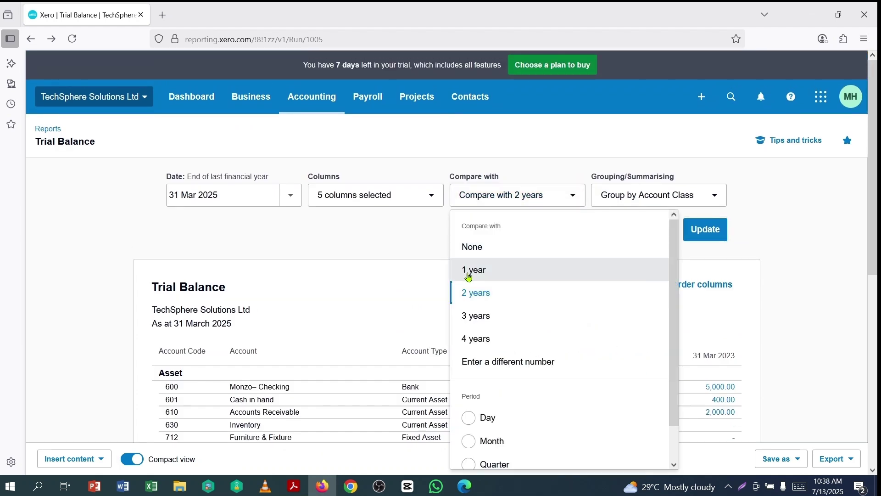
left_click(469, 275)
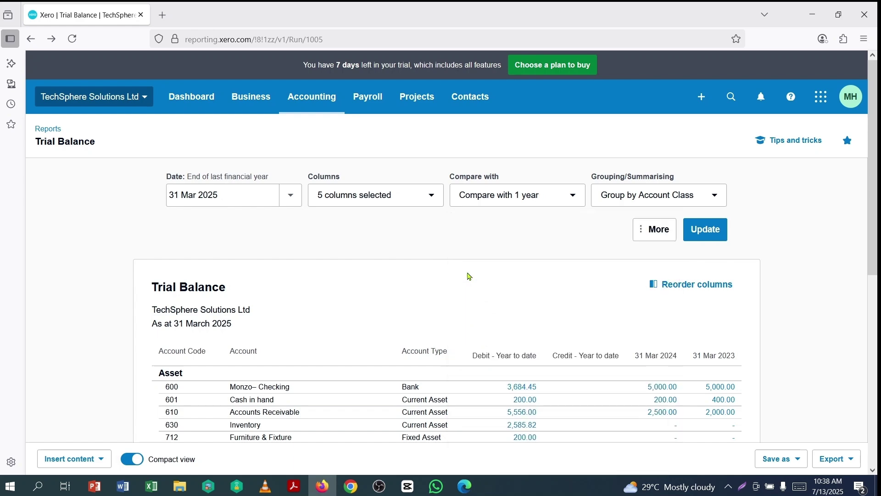
left_click(705, 229)
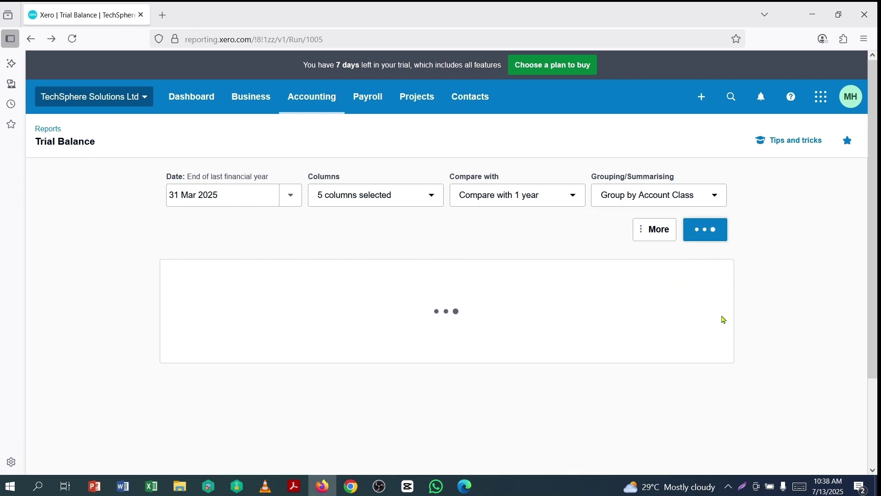
Review the updated one-year comparison down to its totals and check the report's save options without choosing one
scroll(705, 314, "down", 7)
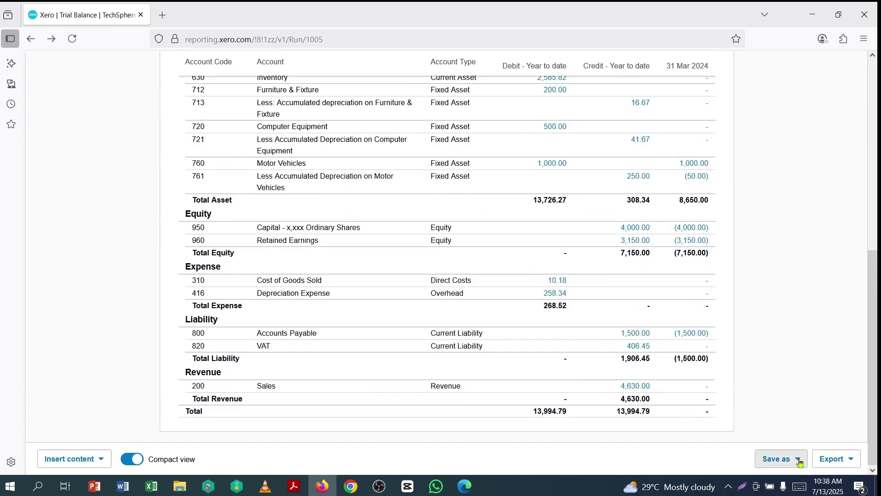
left_click(799, 461)
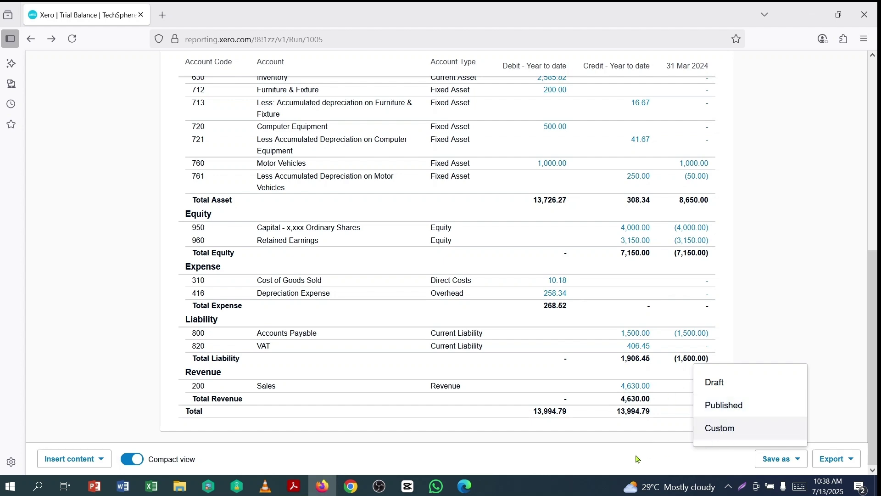
left_click(653, 466)
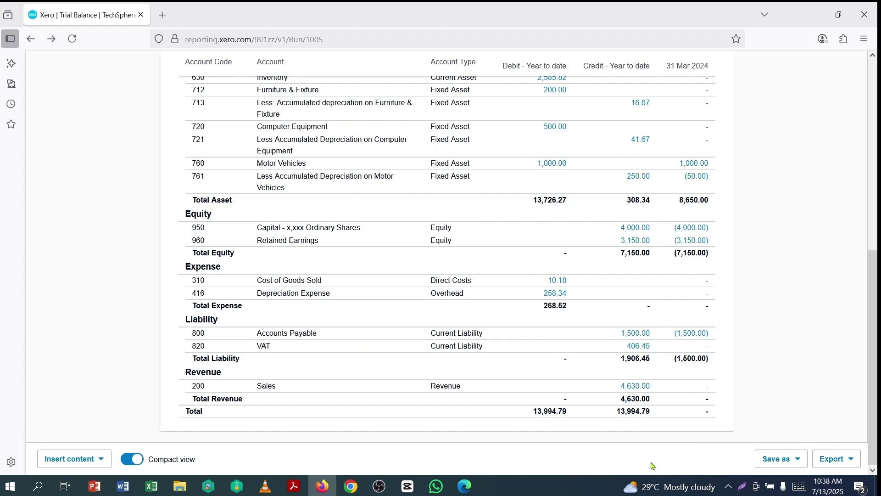
Export the trial balance as a PDF and review the exported document down to its totals
left_click(851, 462)
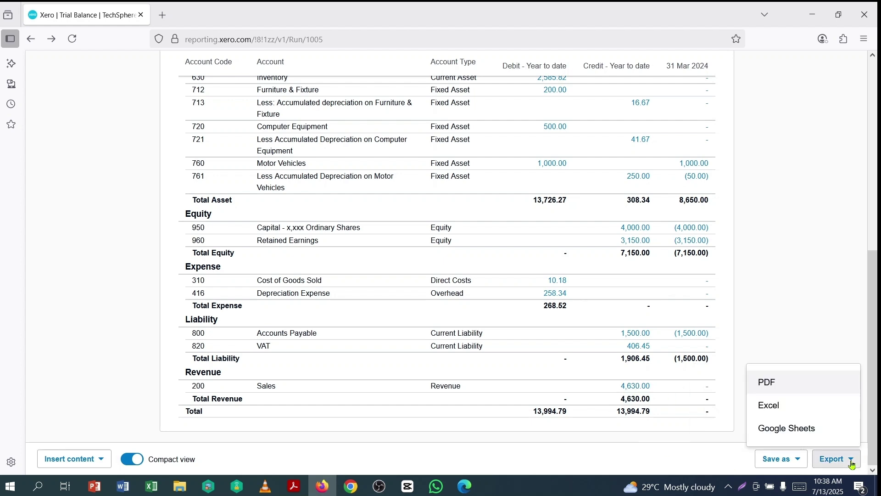
left_click(768, 385)
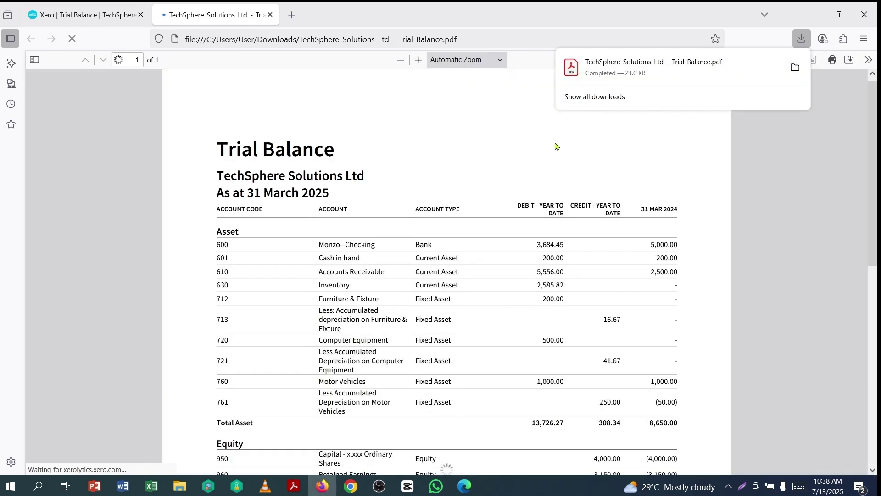
left_click(557, 146)
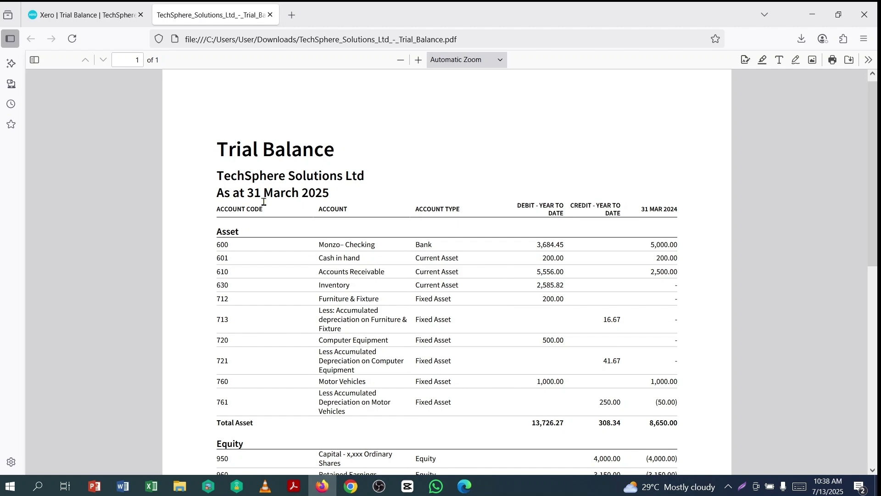
scroll(410, 200, "down", 8)
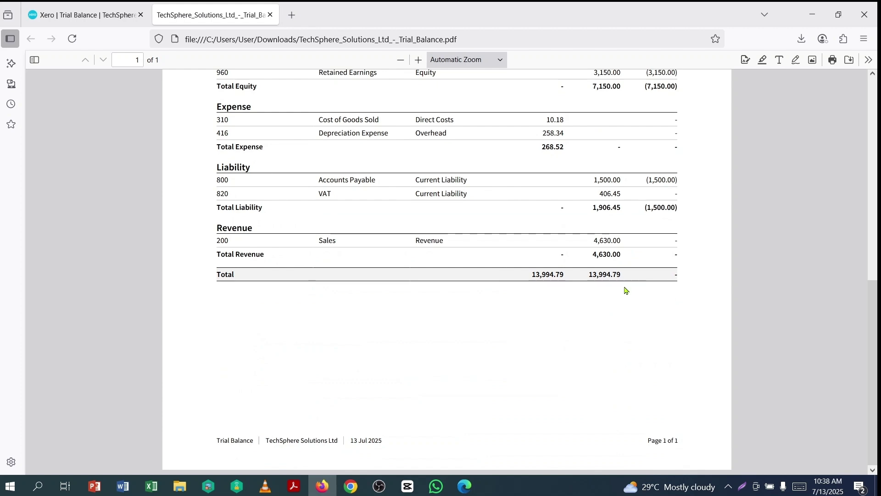
Return from the PDF to the Xero trial balance report and export it as an Excel file
scroll(624, 289, "up", 8)
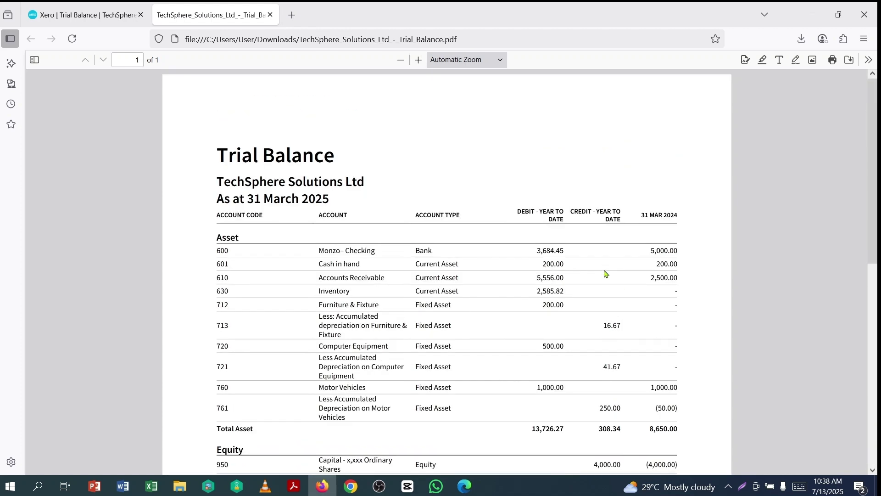
left_click(108, 14)
left_click(842, 460)
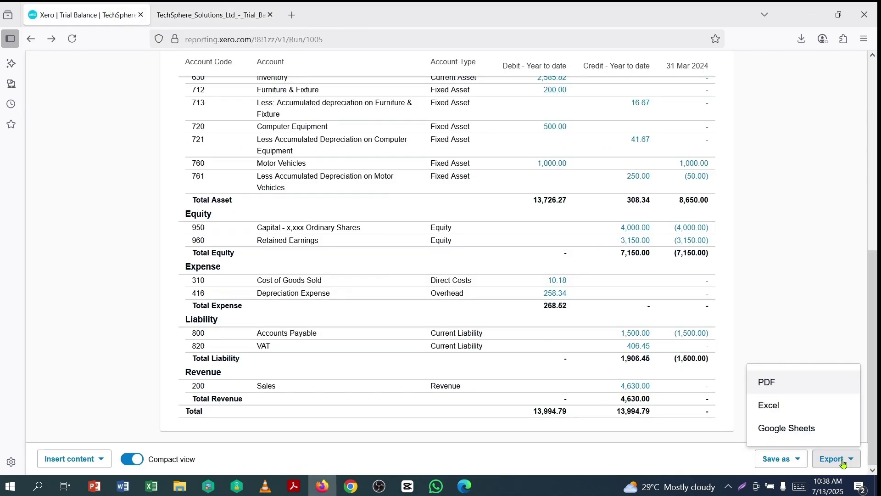
left_click(774, 408)
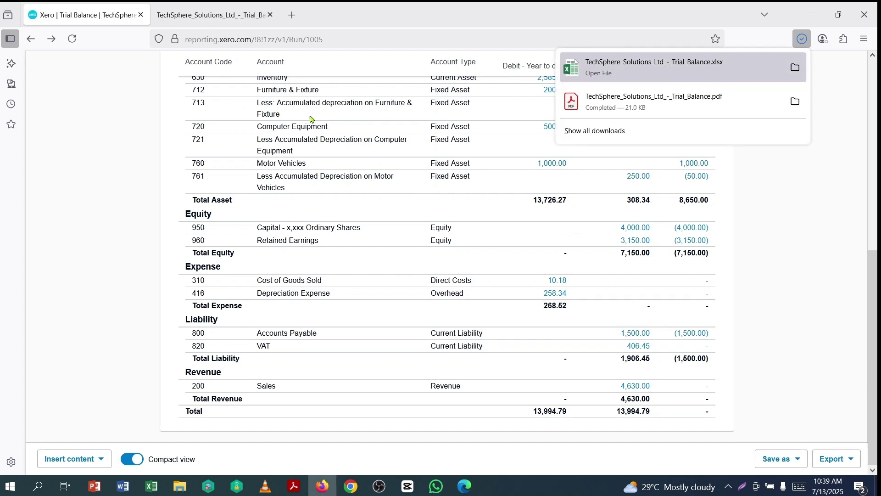
Review the exported trial balance workbook in Excel down to its total row and close it
scroll(444, 196, "down", 5)
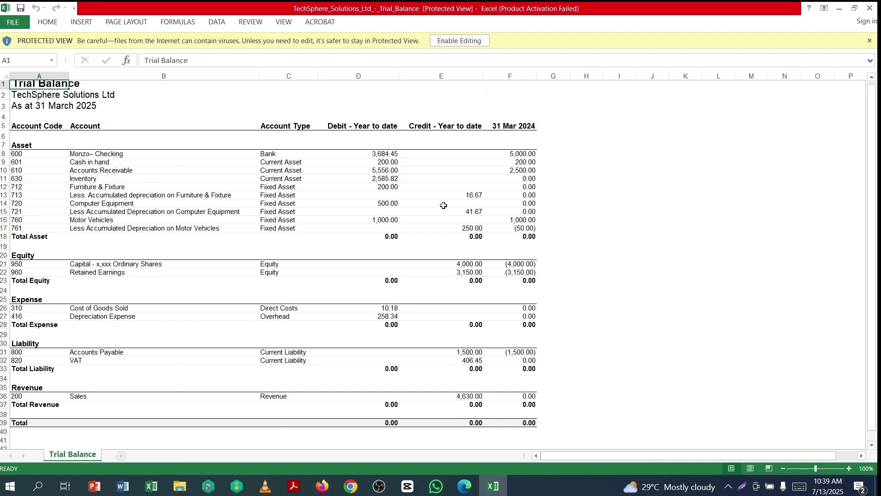
scroll(513, 315, "up", 4)
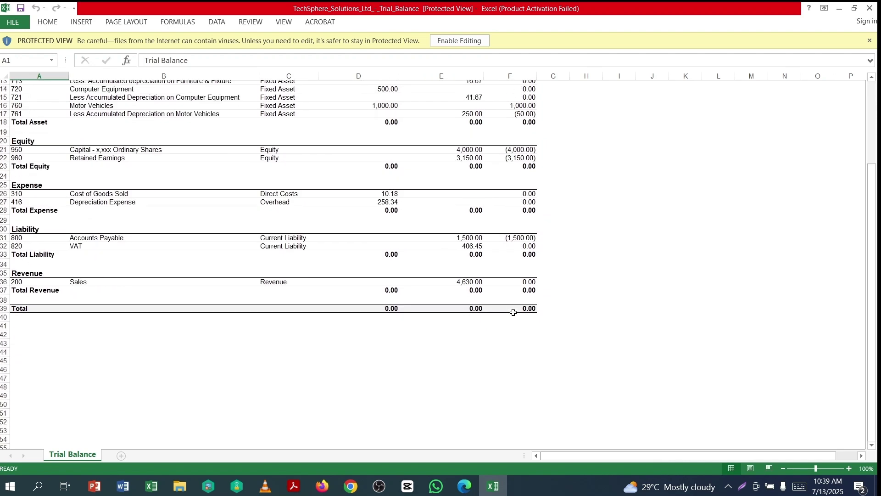
scroll(514, 309, "up", 1)
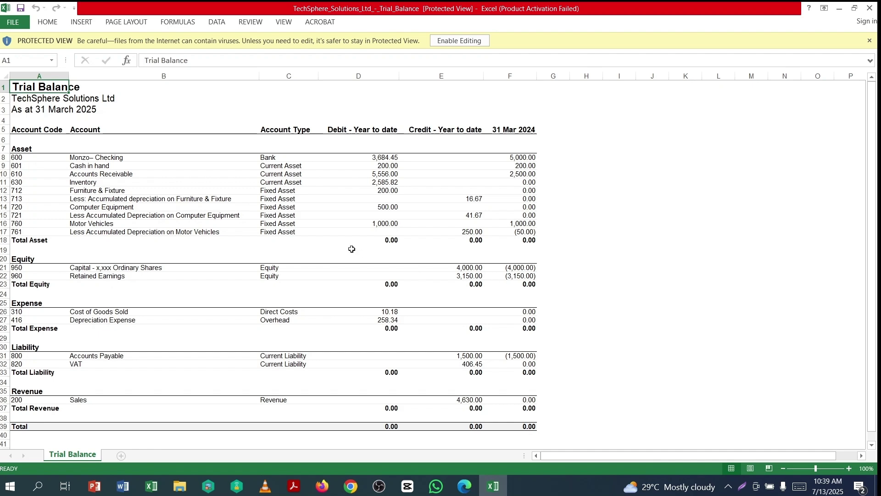
left_click(869, 7)
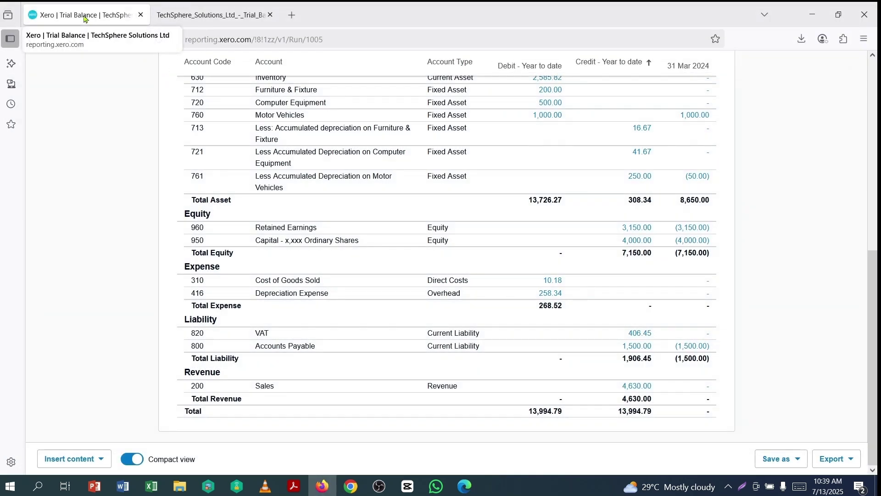
Check the Xero report's export options without choosing one and look over the report settings and asset accounts
left_click(838, 463)
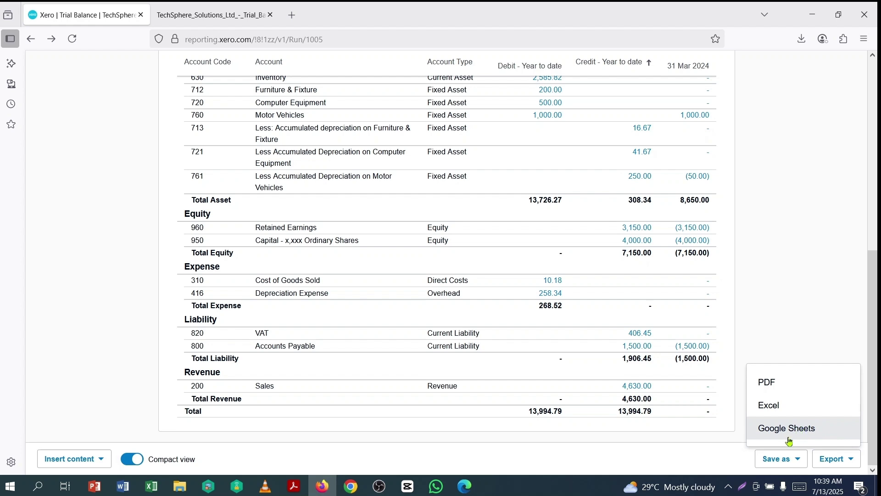
scroll(690, 390, "up", 8)
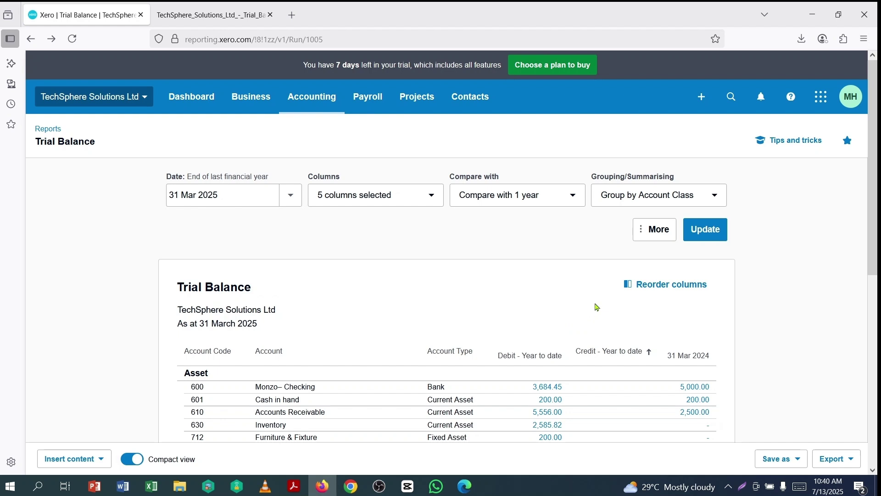
scroll(536, 347, "down", 2)
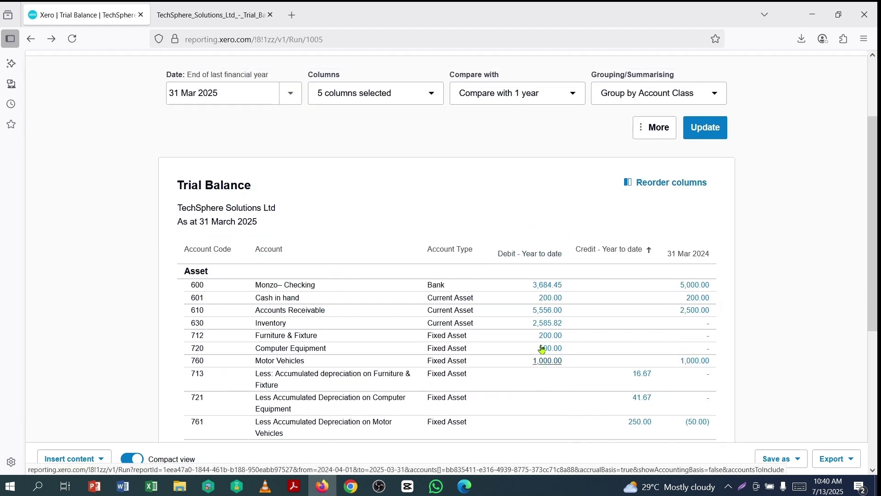
scroll(541, 349, "up", 2)
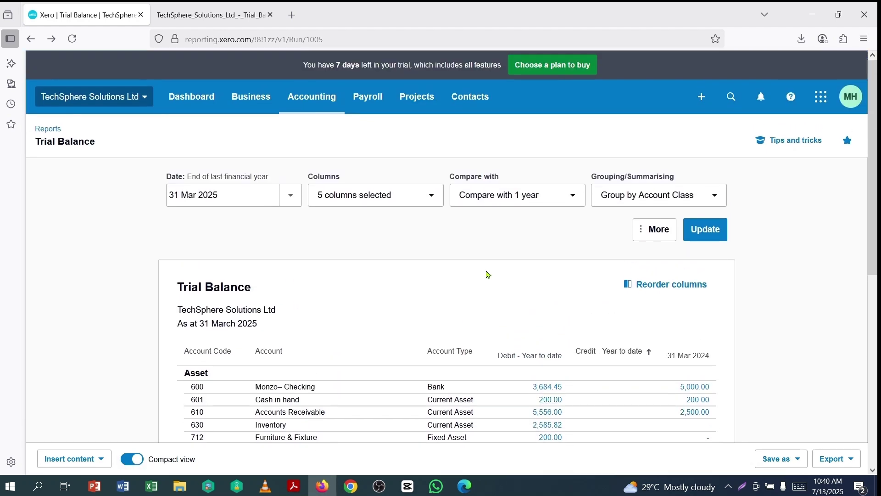